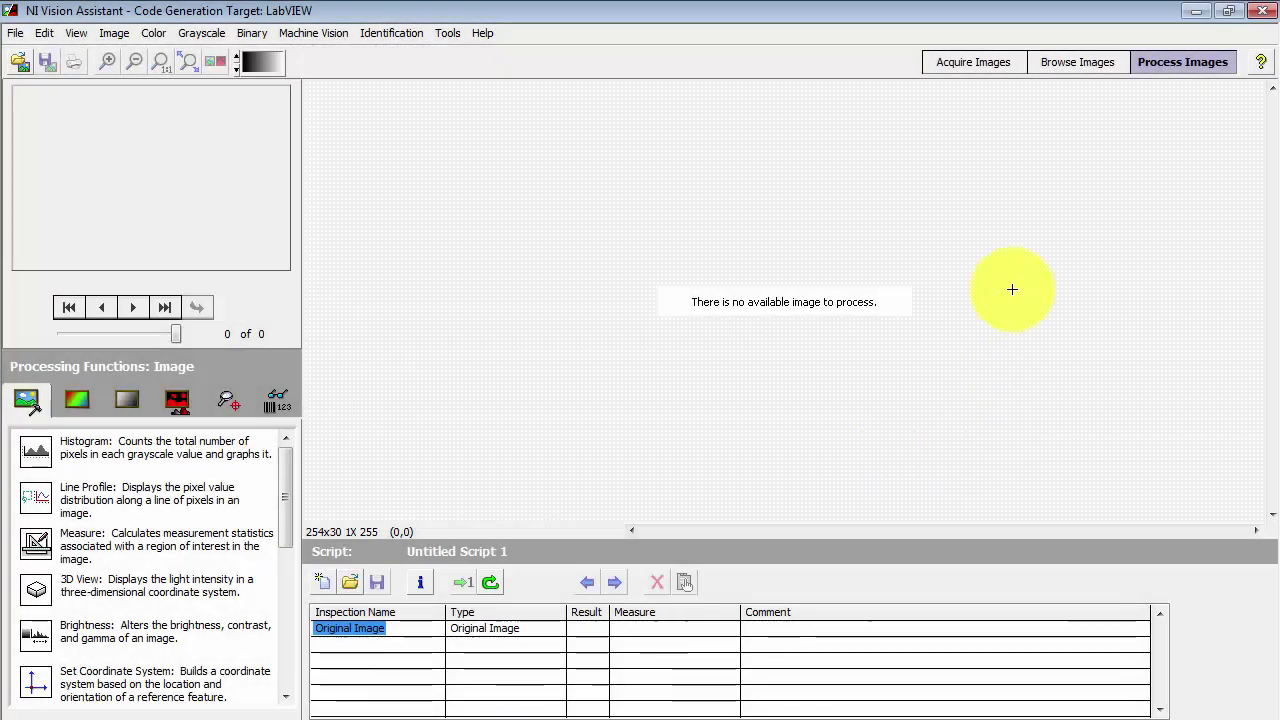
Open the Acquire Image (1394, GigE, or USB) setup under Acquire Images.
{"action": "left_click", "coordinate": [970, 66]}
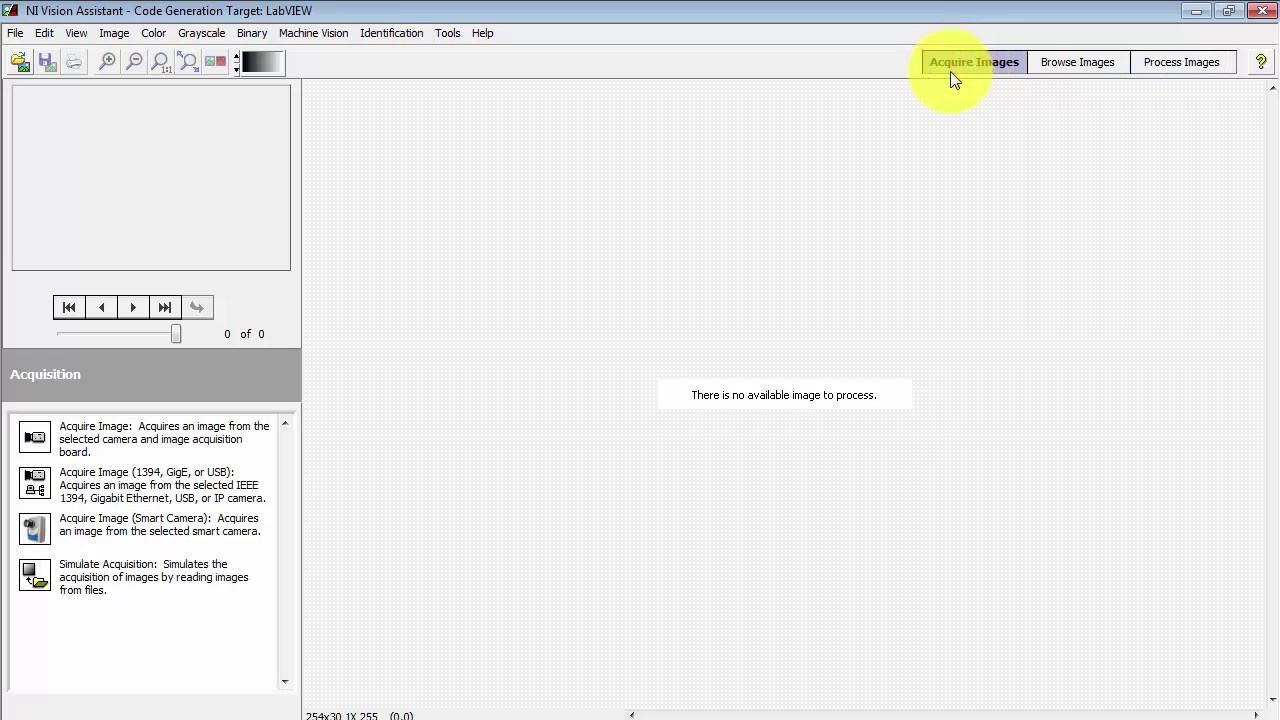
{"action": "left_click", "coordinate": [92, 478]}
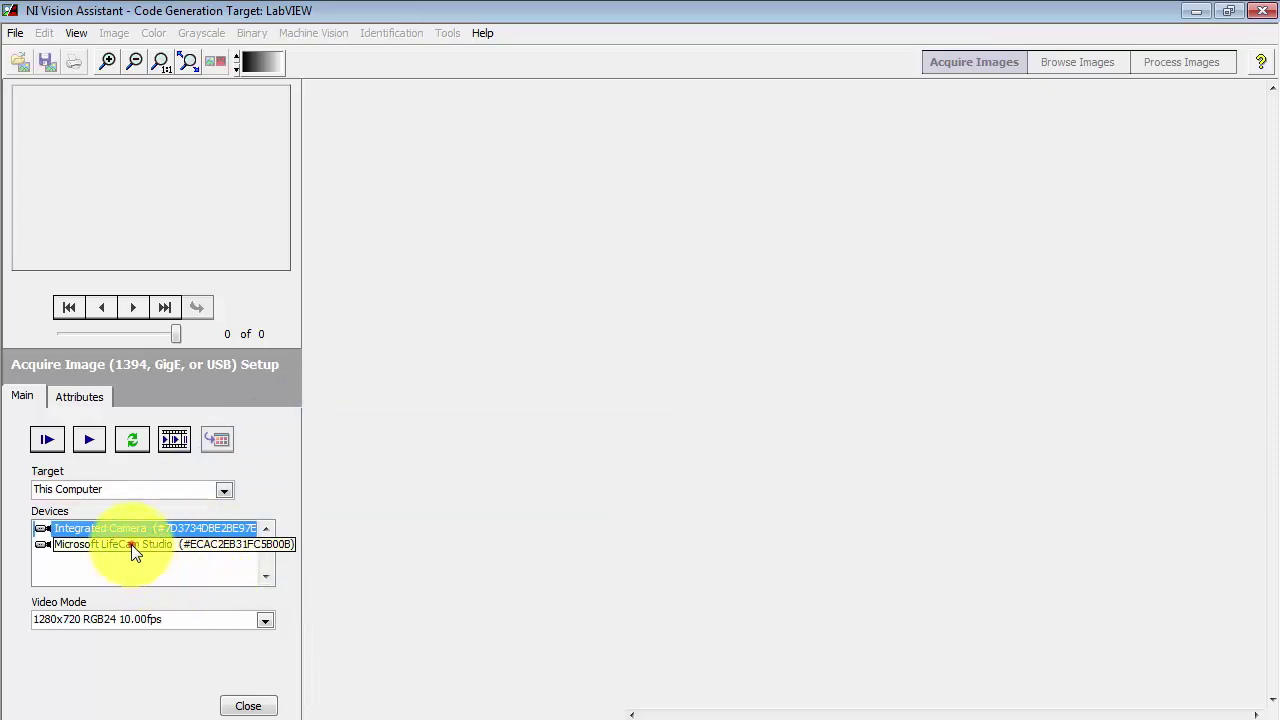
Use the Microsoft LifeCam Studio at video mode 1280x720 RGB24 15.00fps.
{"action": "left_click", "coordinate": [131, 544]}
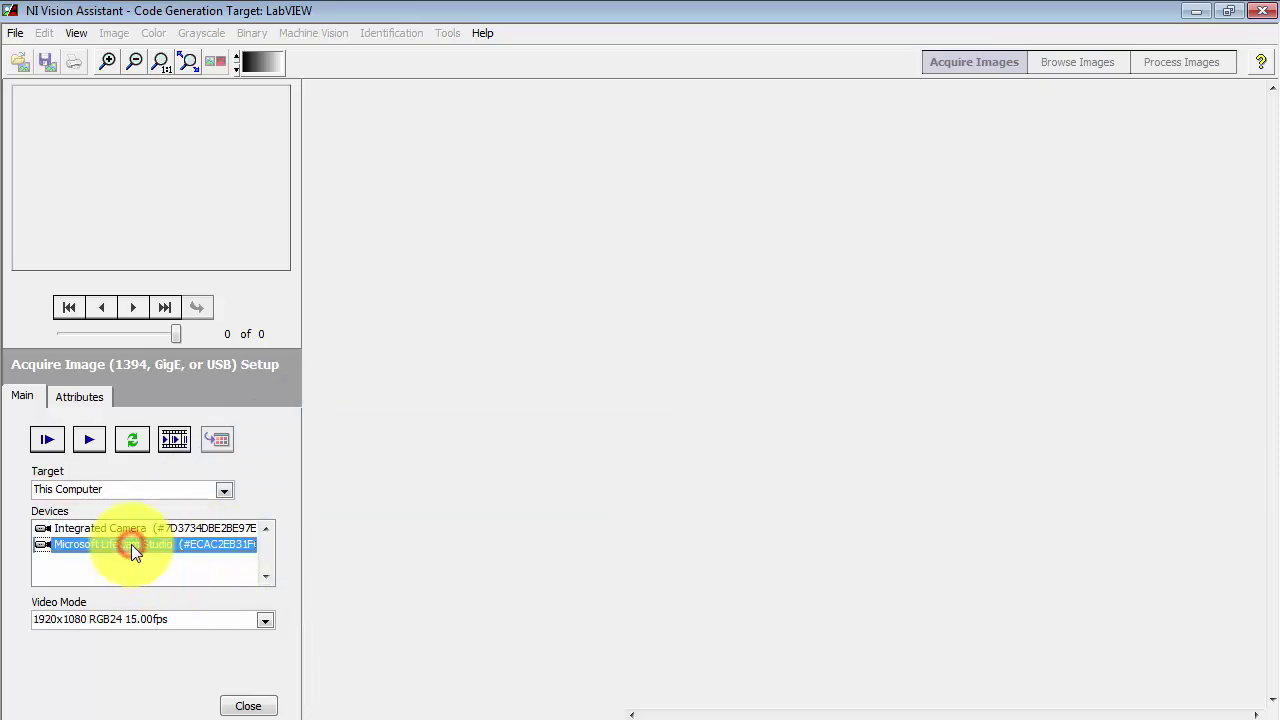
{"action": "left_click", "coordinate": [262, 621]}
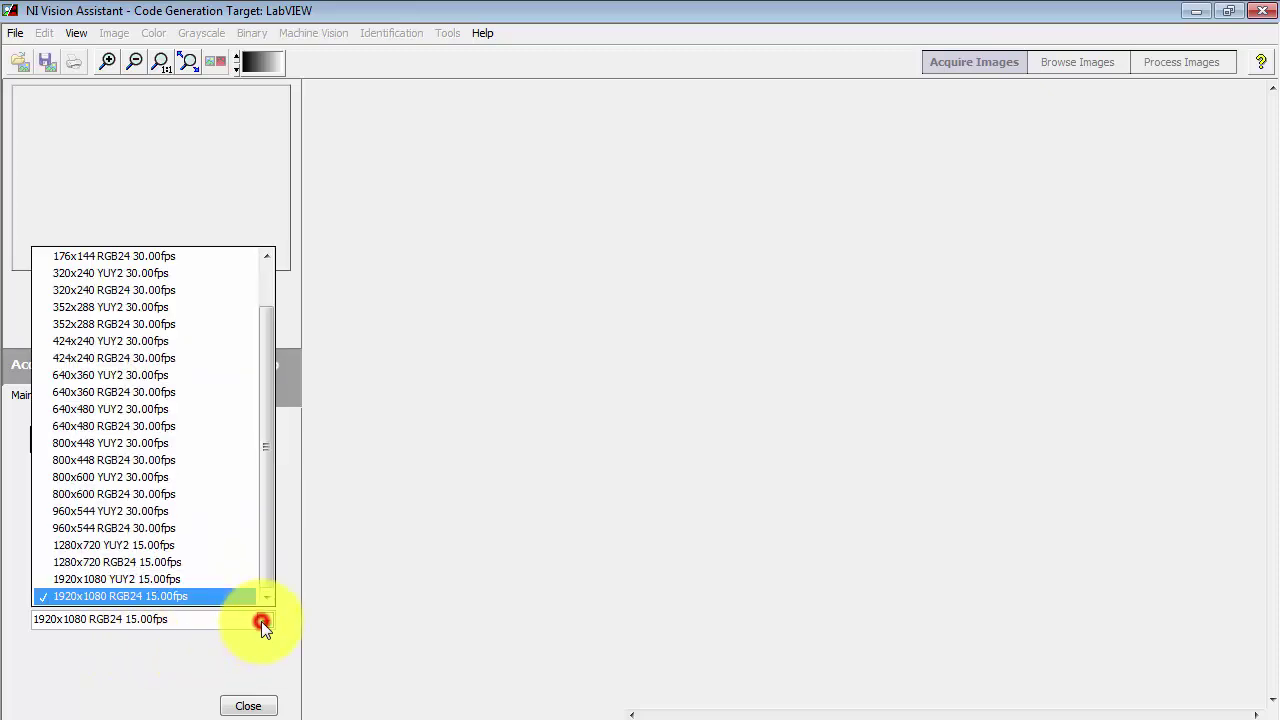
{"action": "left_click", "coordinate": [174, 562]}
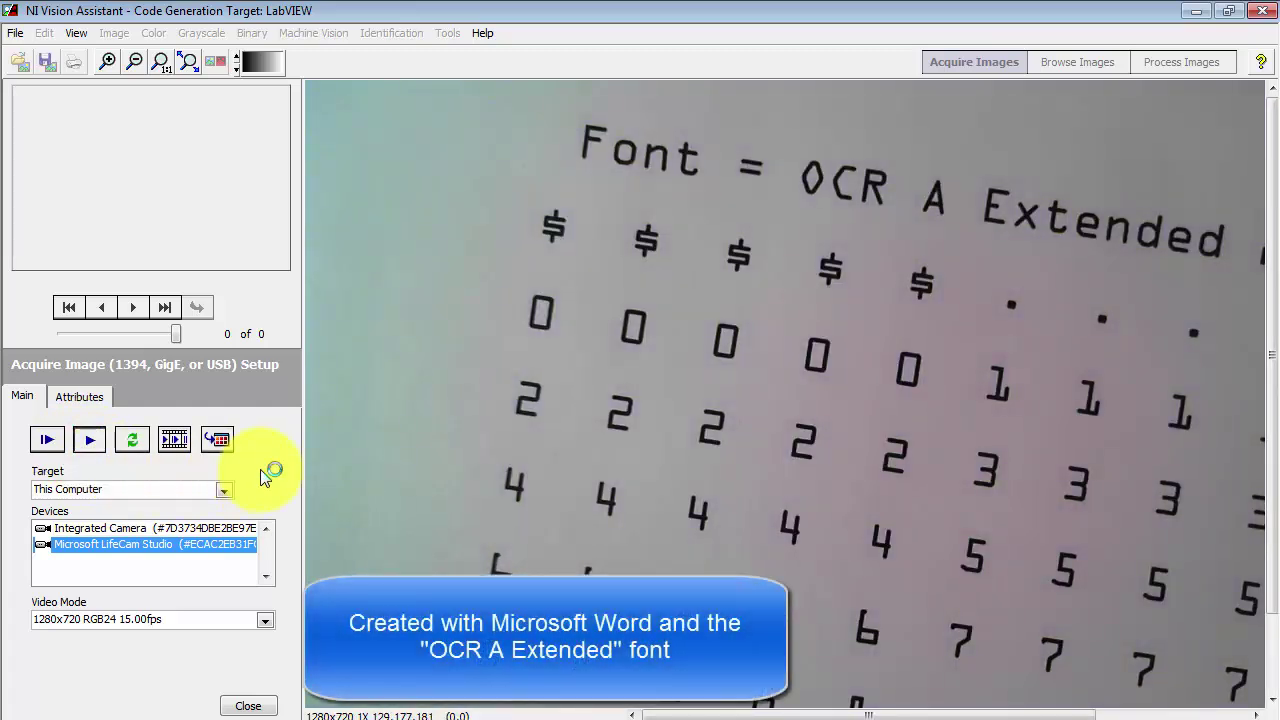
Zoom to fit and store six snapshots: font chart plus level, tilted, rotated, sideways, upside-down labels.
{"action": "left_click", "coordinate": [187, 62]}
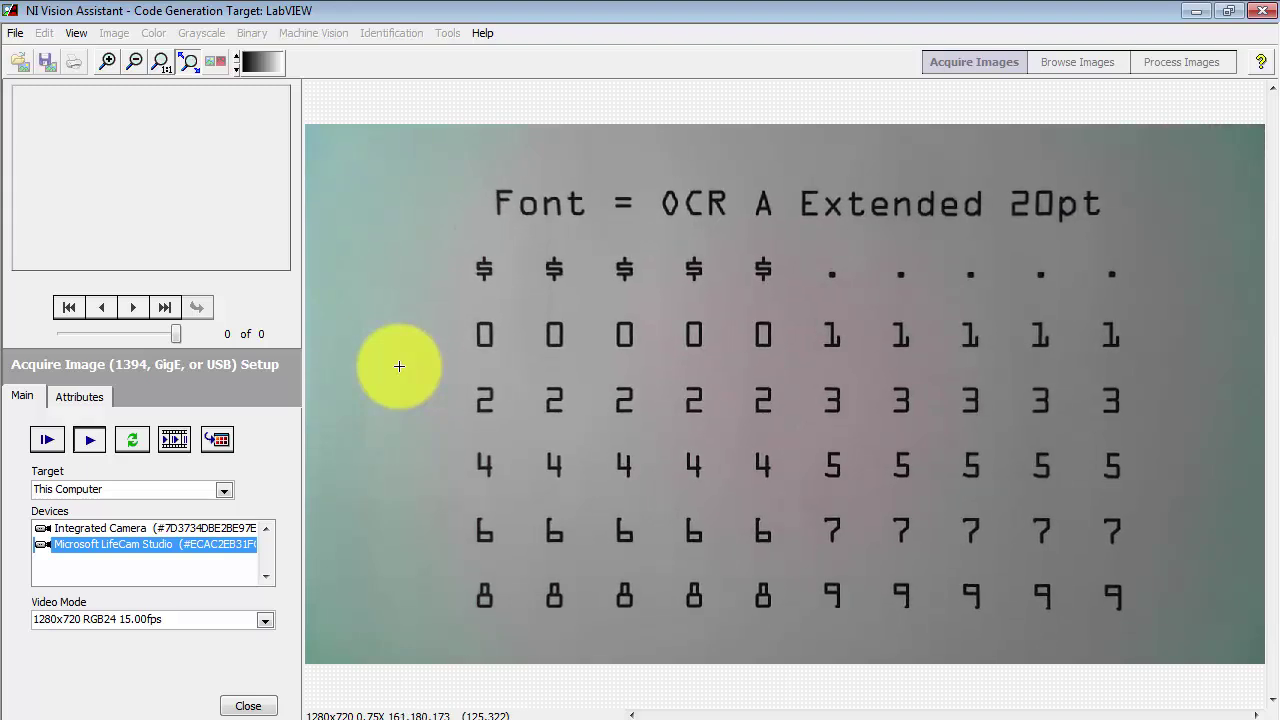
{"action": "left_click", "coordinate": [216, 440]}
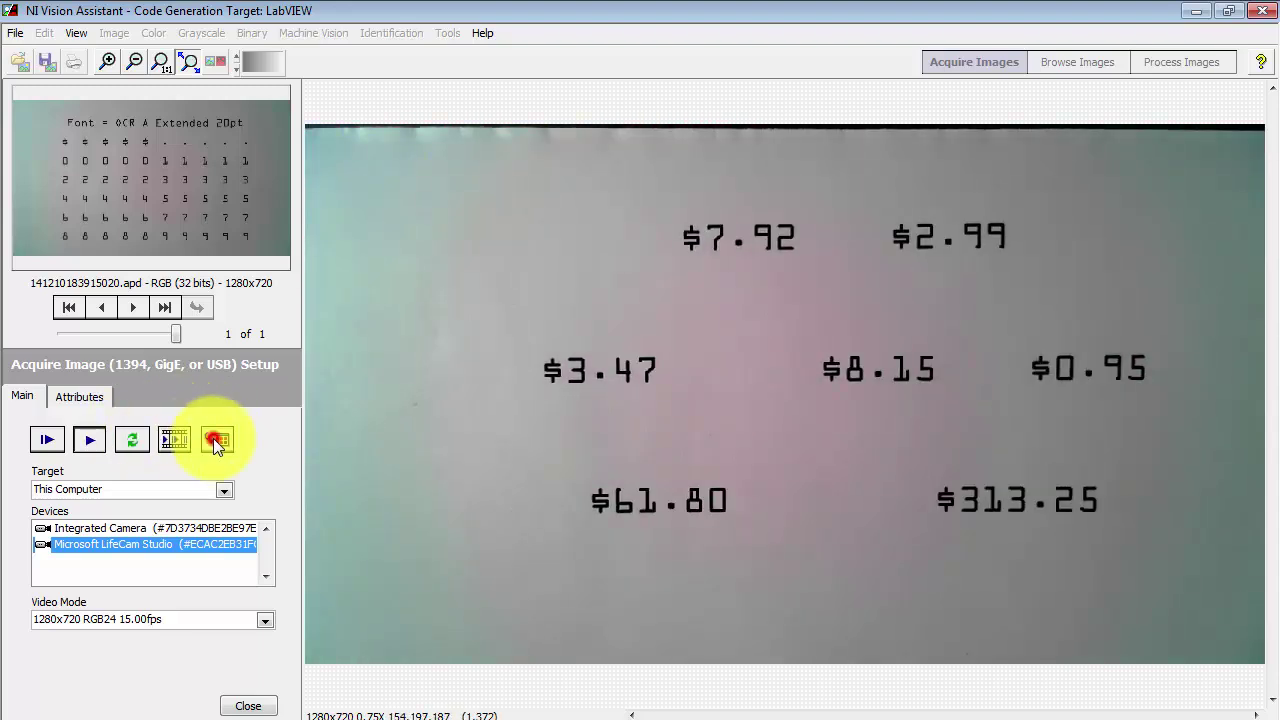
{"action": "left_click", "coordinate": [215, 440]}
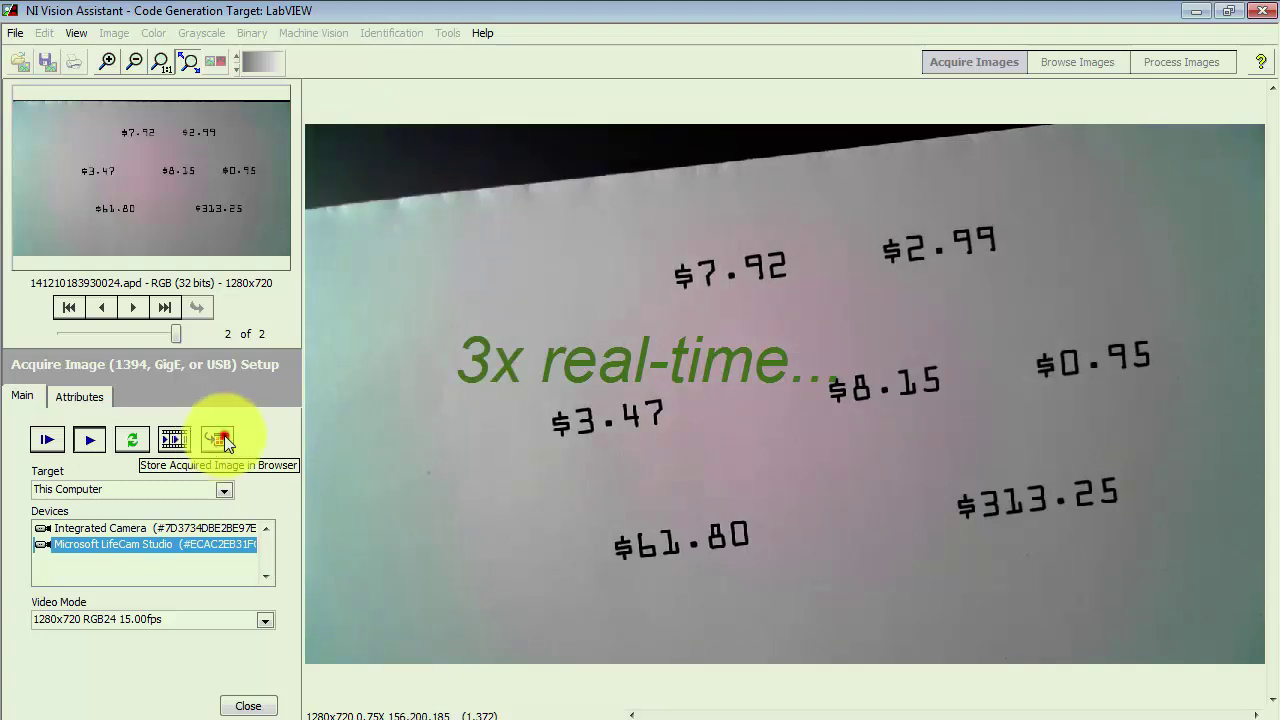
{"action": "left_click", "coordinate": [218, 440]}
{"action": "left_click", "coordinate": [218, 440]}
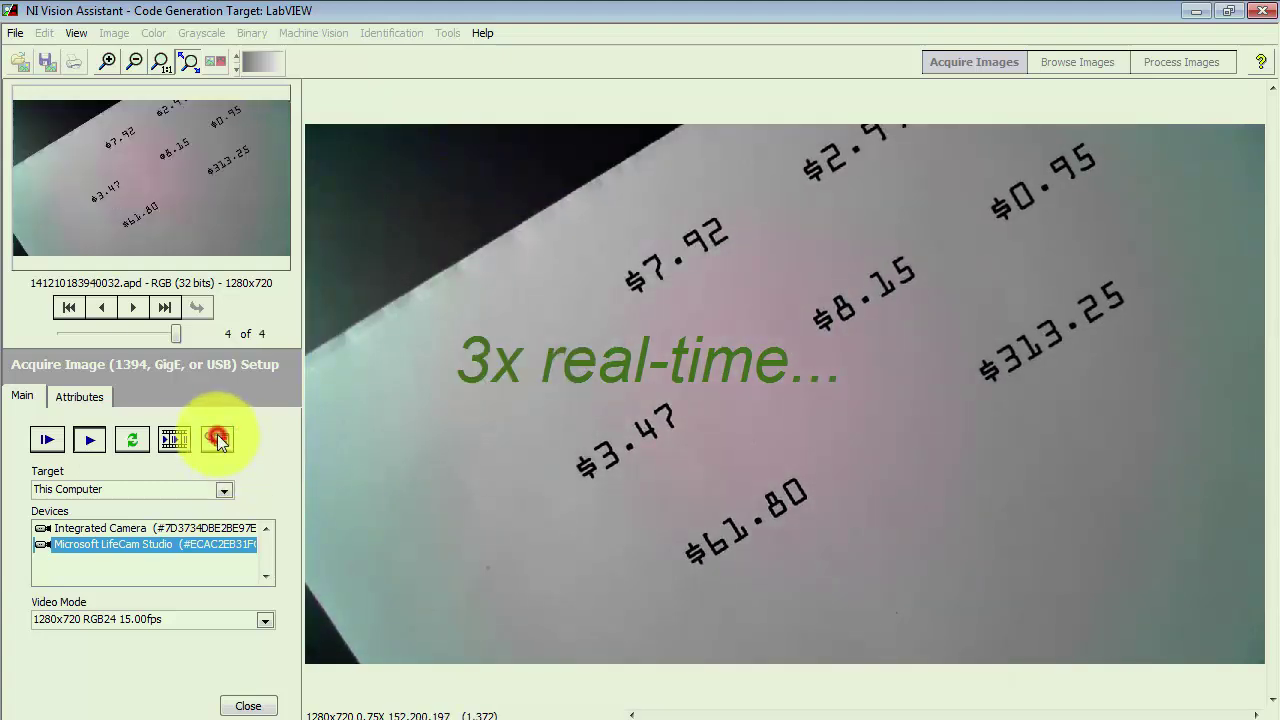
{"action": "left_click", "coordinate": [222, 442]}
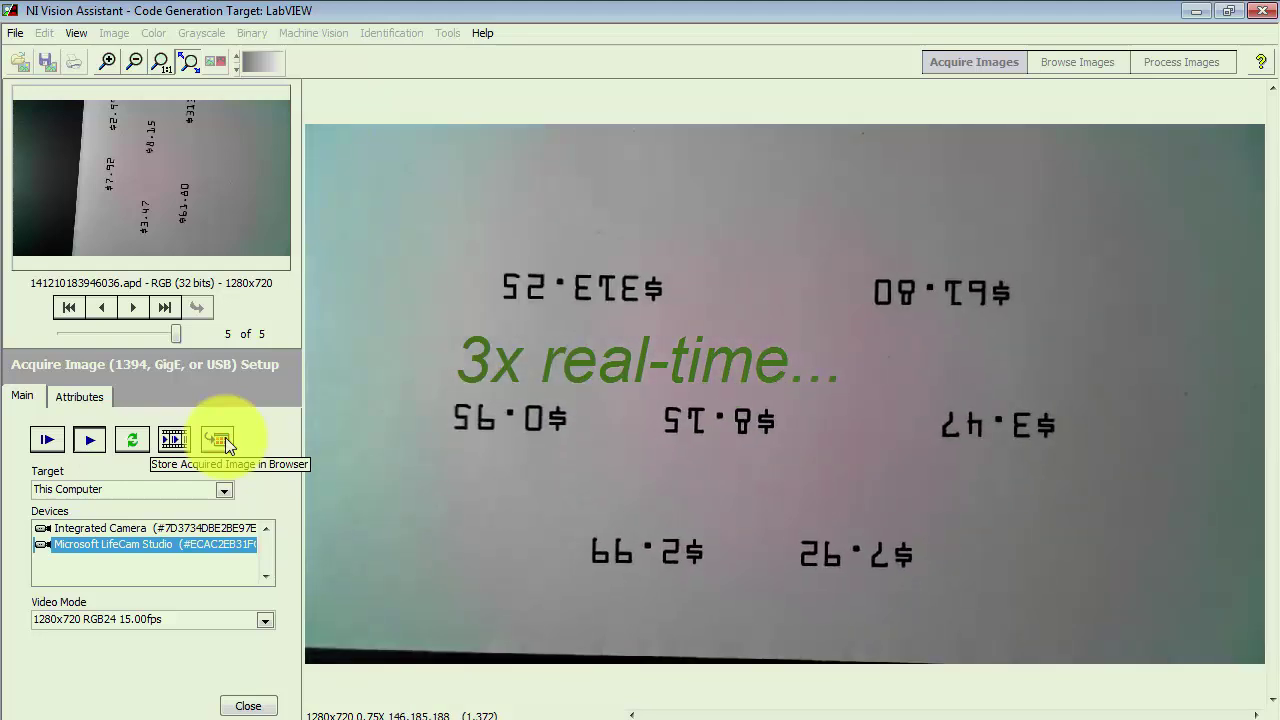
{"action": "left_click", "coordinate": [222, 440]}
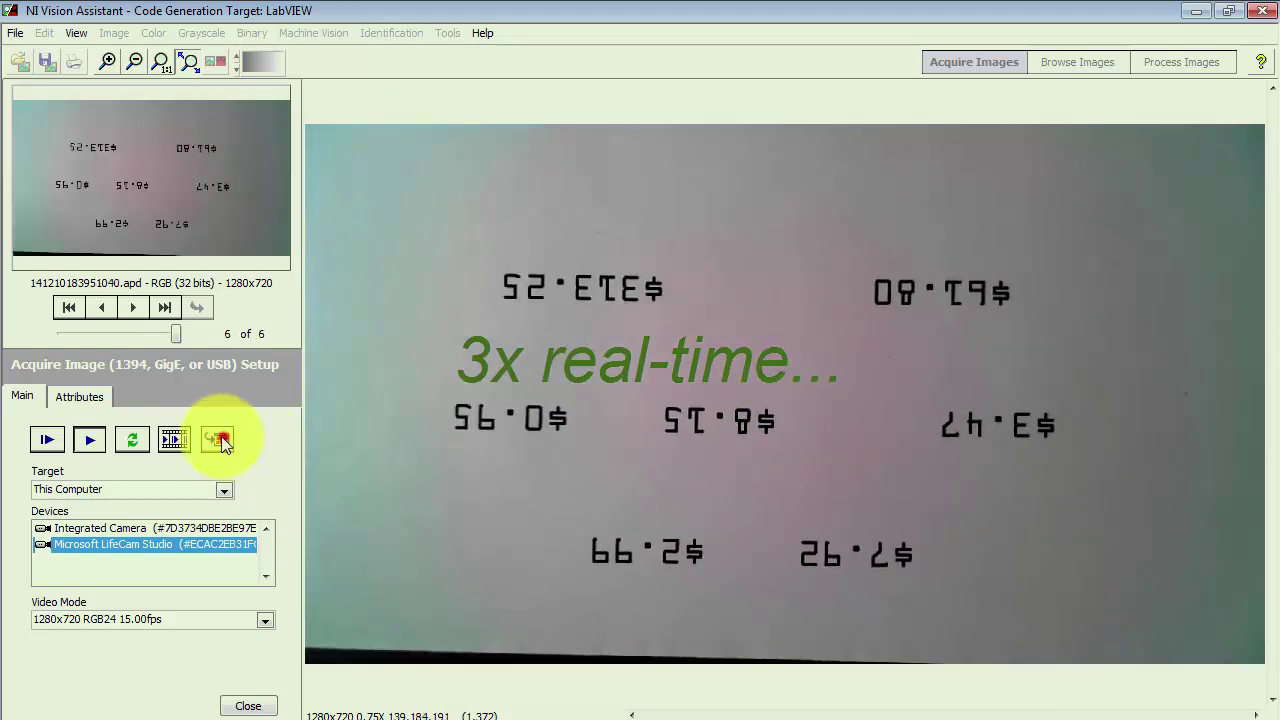
{"action": "left_click", "coordinate": [250, 702]}
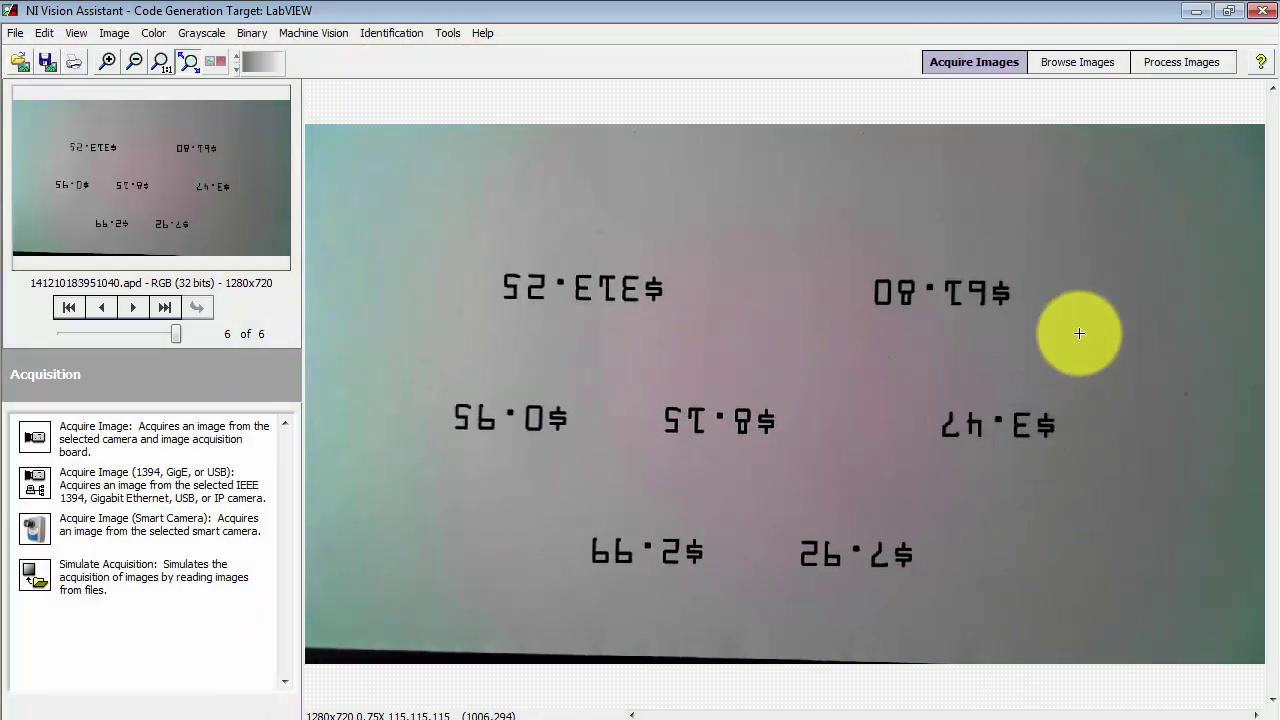
Make the first stored image (font chart) active and extract its HSL Luminance plane.
{"action": "left_click", "coordinate": [1180, 61]}
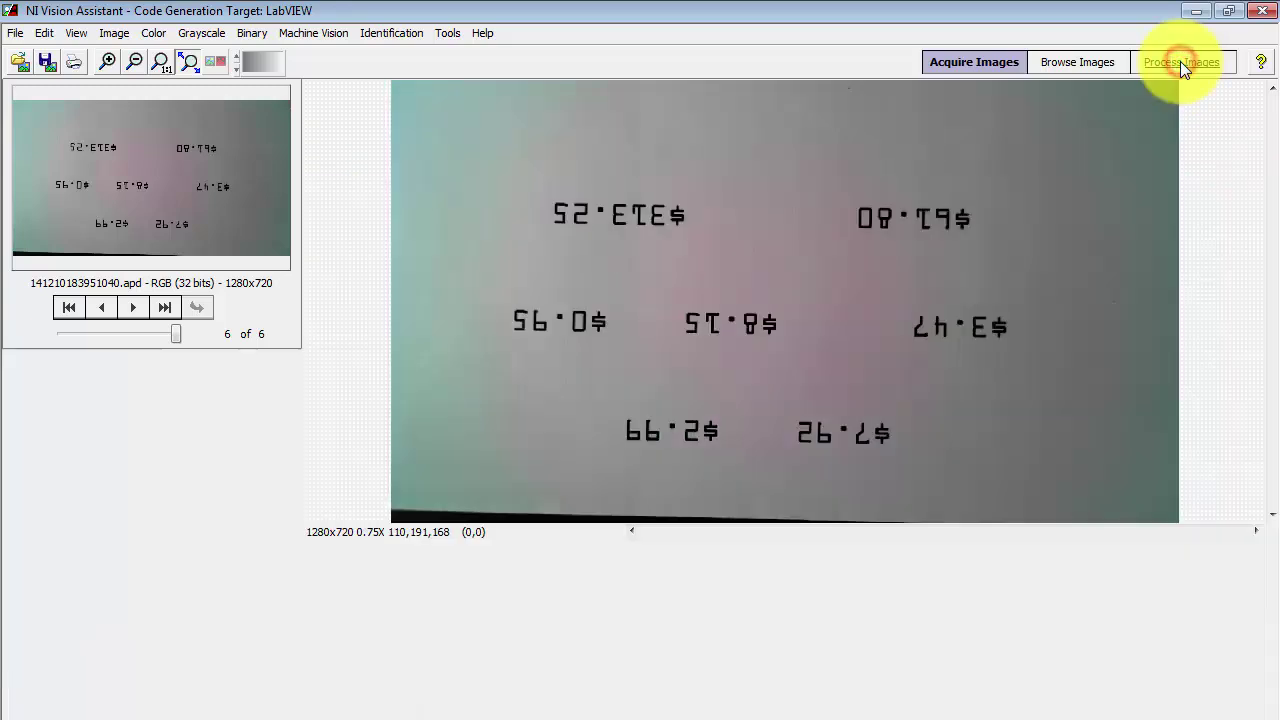
{"action": "left_click", "coordinate": [64, 307]}
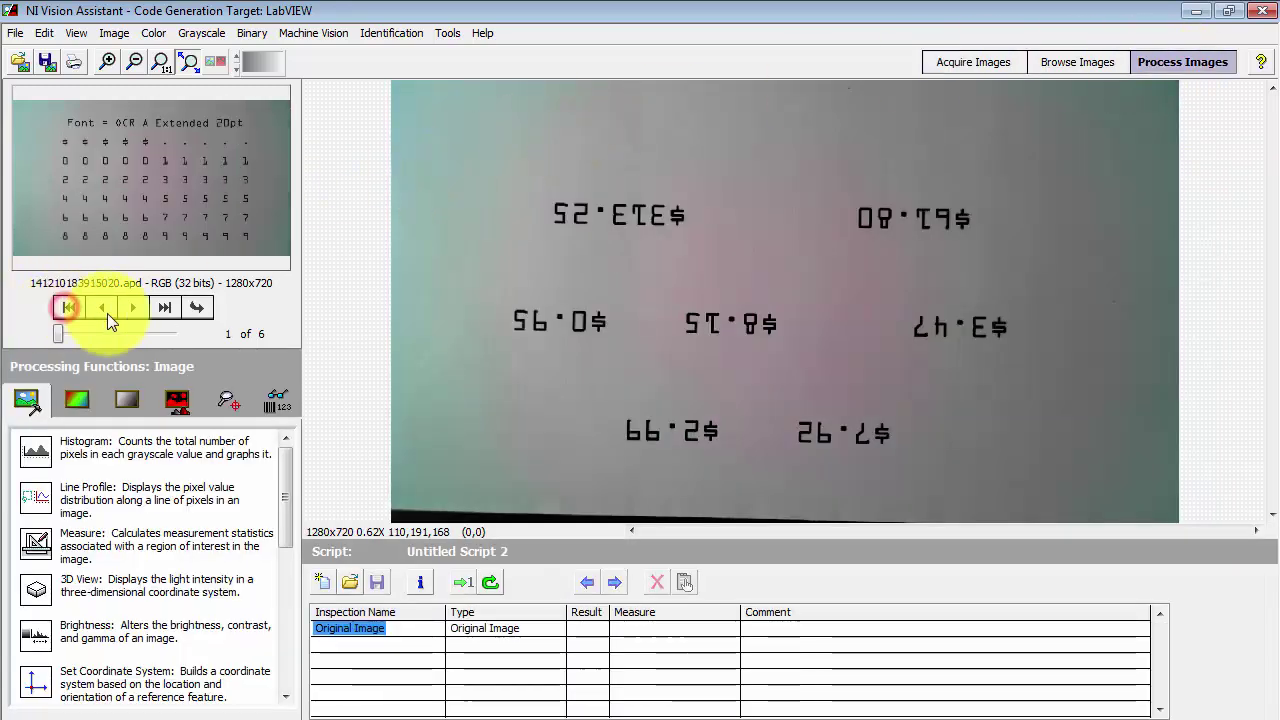
{"action": "left_click", "coordinate": [199, 308]}
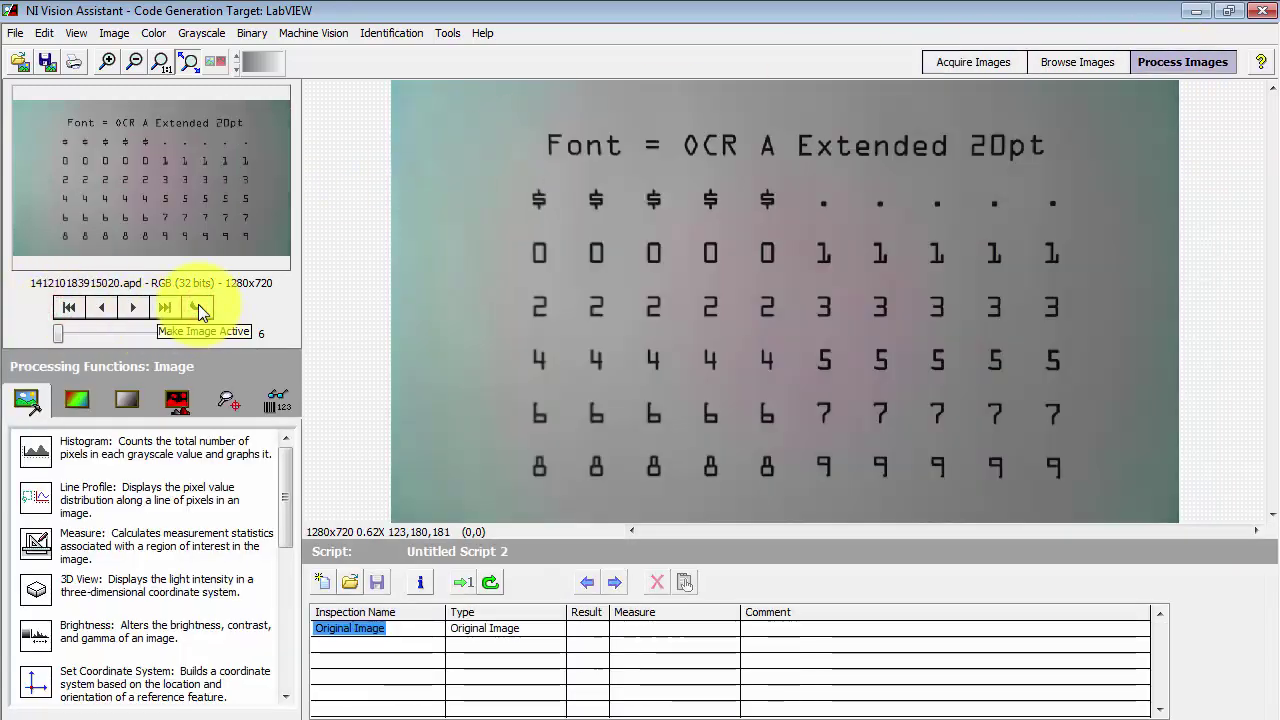
{"action": "left_click", "coordinate": [78, 400]}
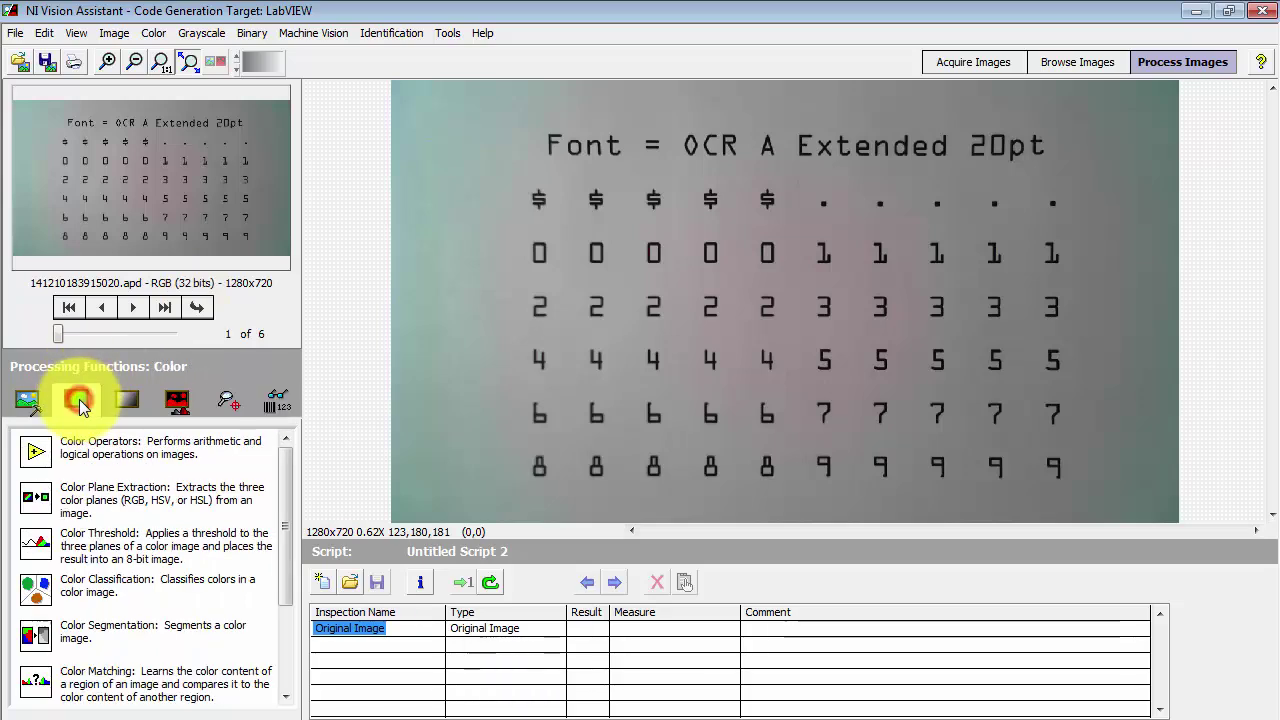
{"action": "left_click", "coordinate": [95, 490]}
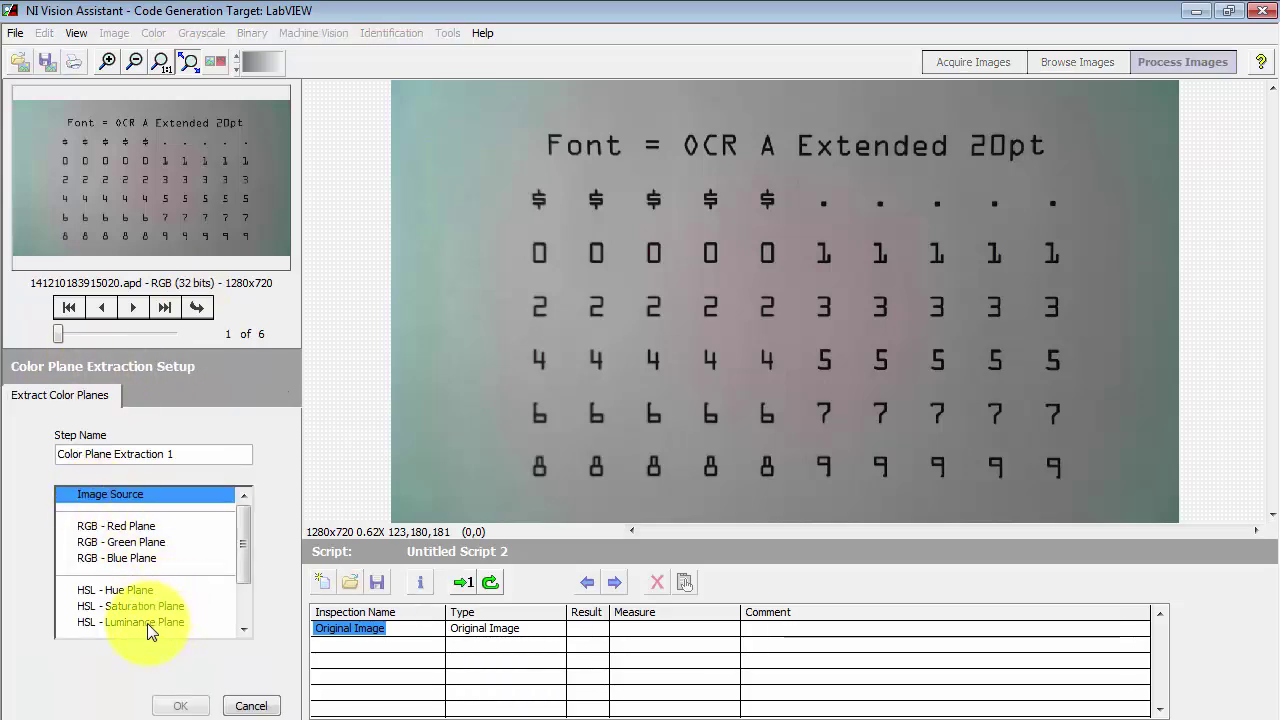
{"action": "left_click", "coordinate": [148, 622]}
{"action": "left_click", "coordinate": [177, 703]}
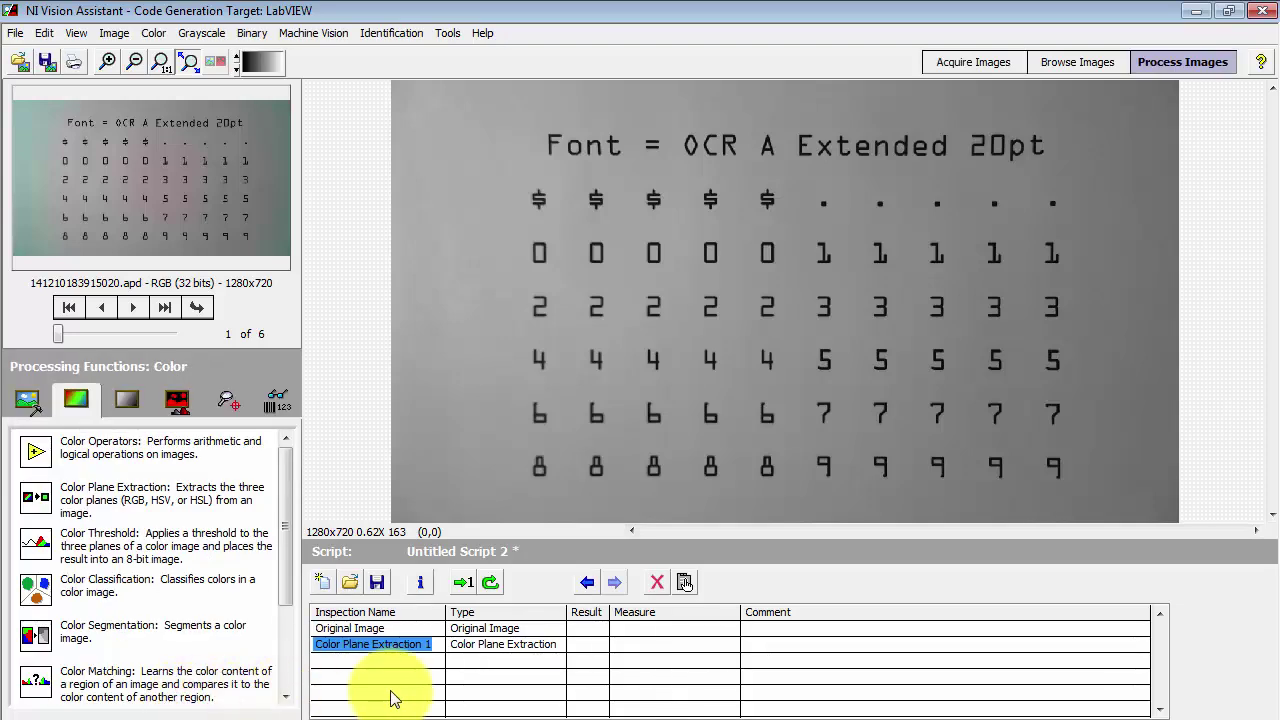
Add an OCR step with a new character set and draw a region around the whole character grid.
{"action": "left_click", "coordinate": [276, 400]}
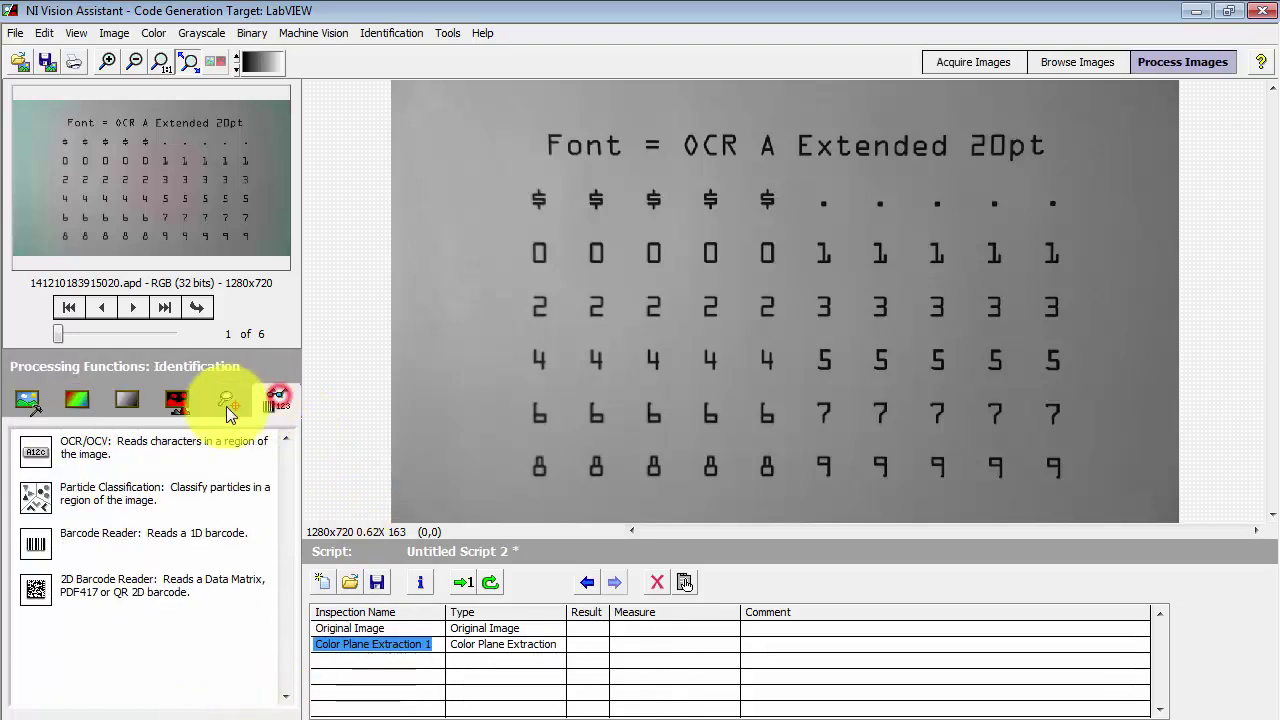
{"action": "left_click", "coordinate": [100, 452]}
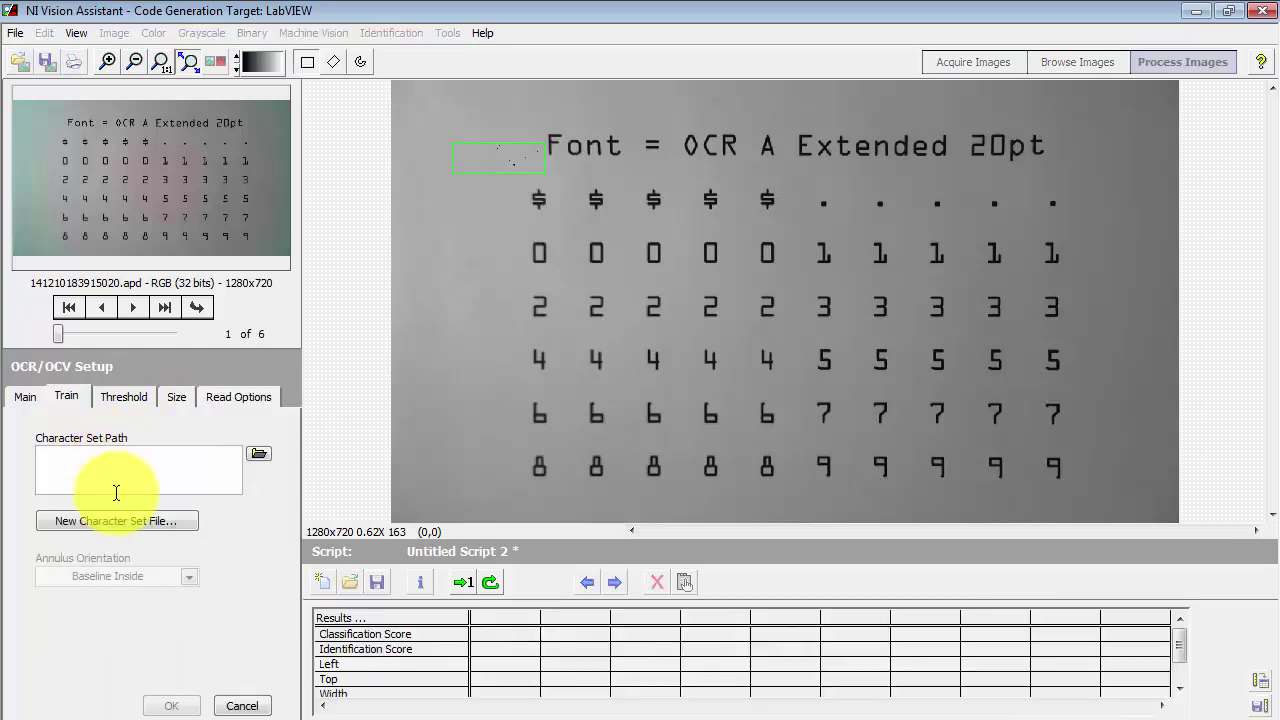
{"action": "left_click", "coordinate": [117, 521]}
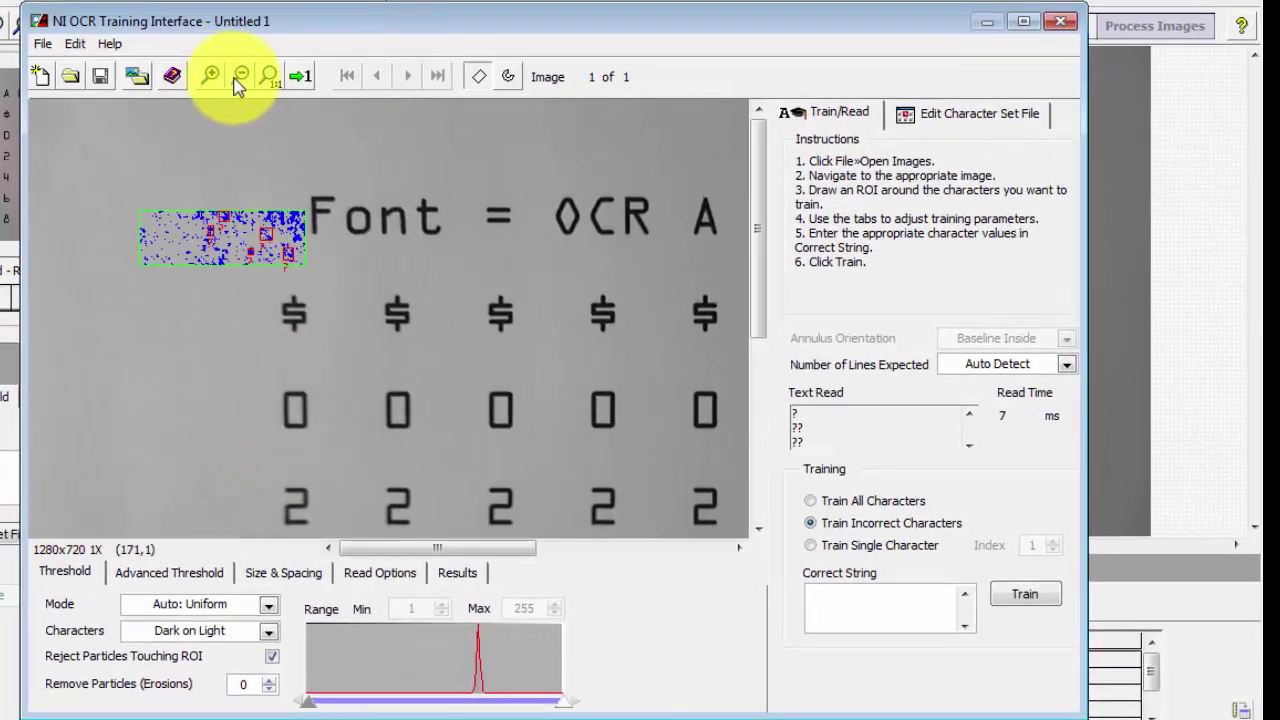
{"action": "left_click", "coordinate": [240, 77]}
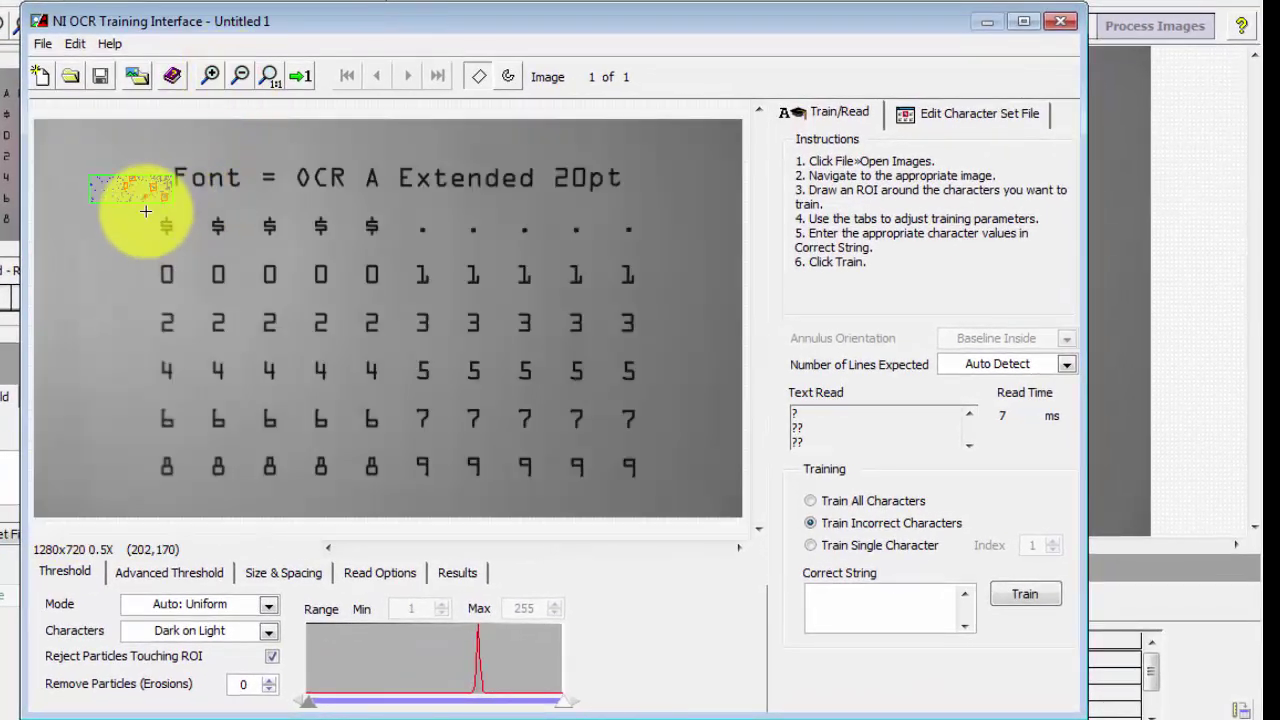
{"action": "left_click_drag", "start_coordinate": [148, 214], "coordinate": [656, 491]}
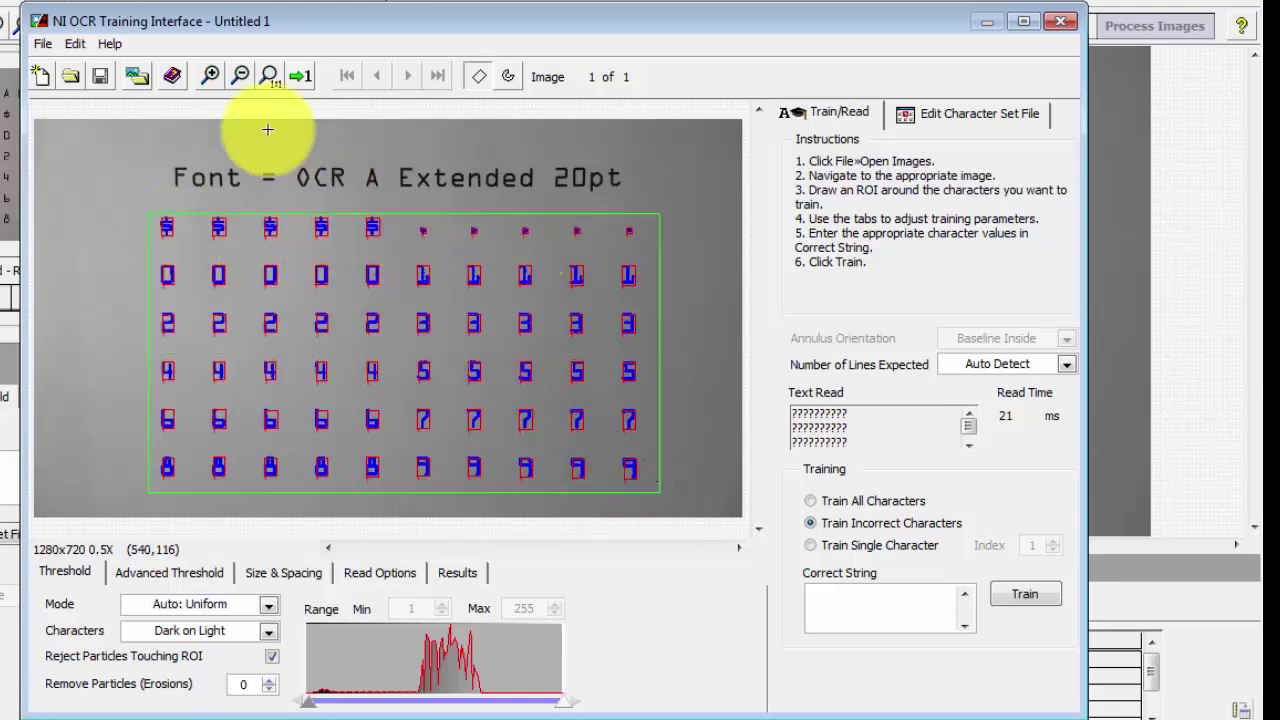
Show the training image at 1X from its top-left $ characters and select the character region.
{"action": "left_click", "coordinate": [210, 76]}
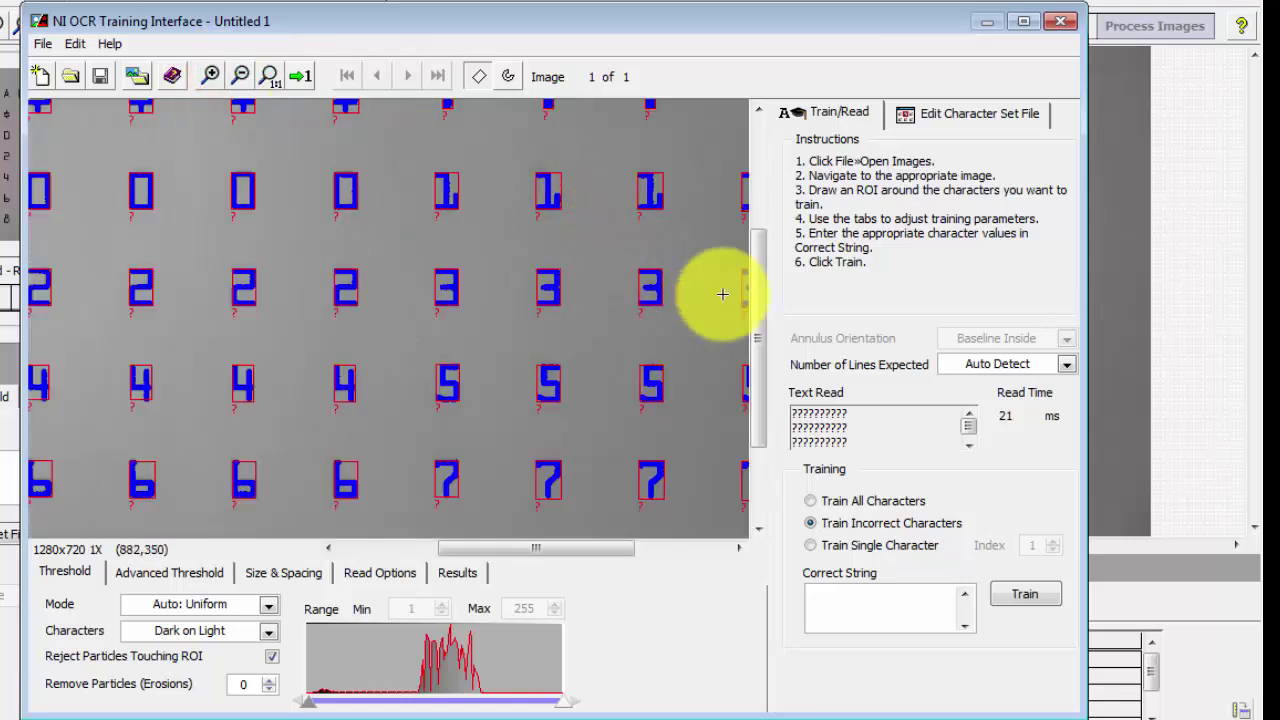
{"action": "left_click_drag", "start_coordinate": [757, 325], "coordinate": [750, 271]}
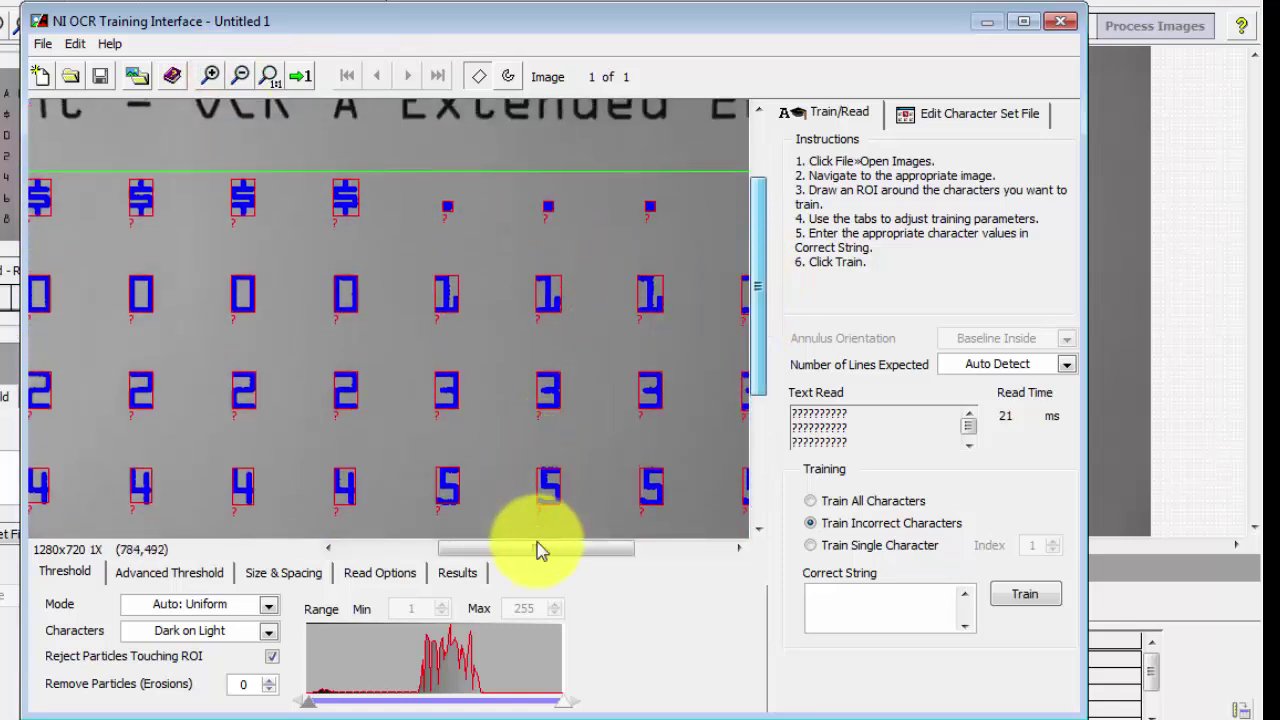
{"action": "left_click_drag", "start_coordinate": [529, 549], "coordinate": [463, 560]}
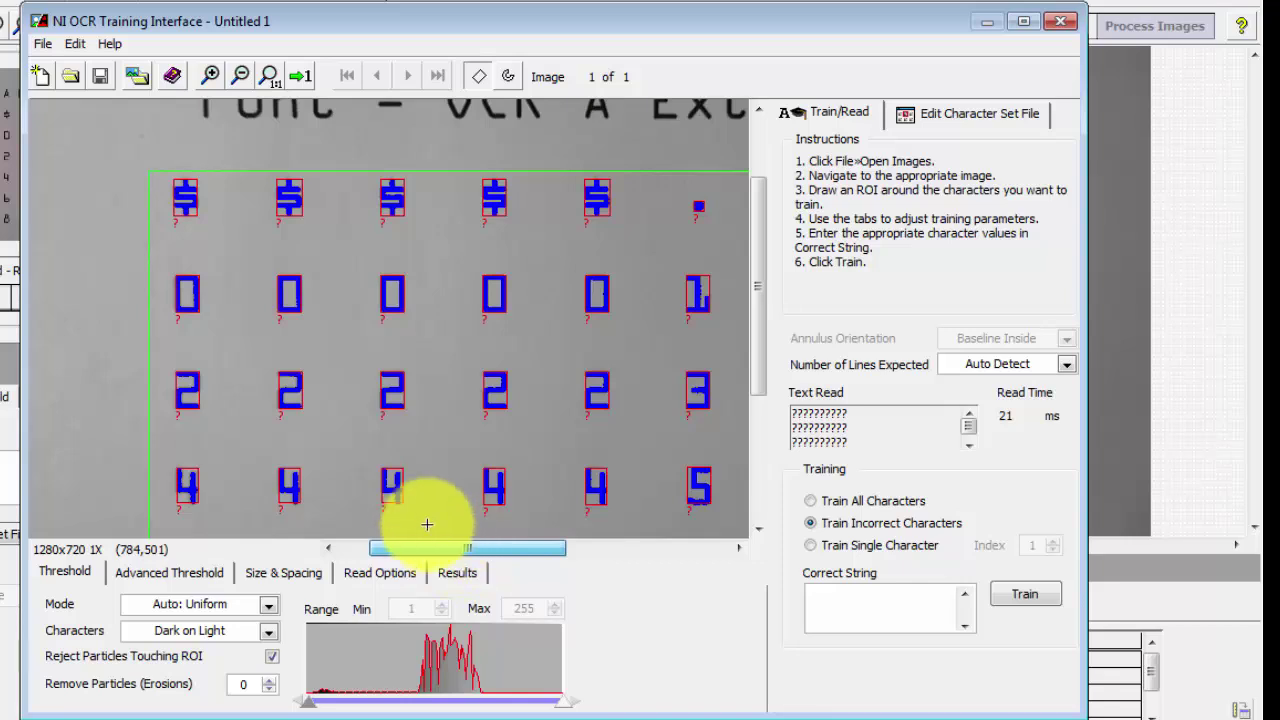
{"action": "left_click", "coordinate": [659, 450]}
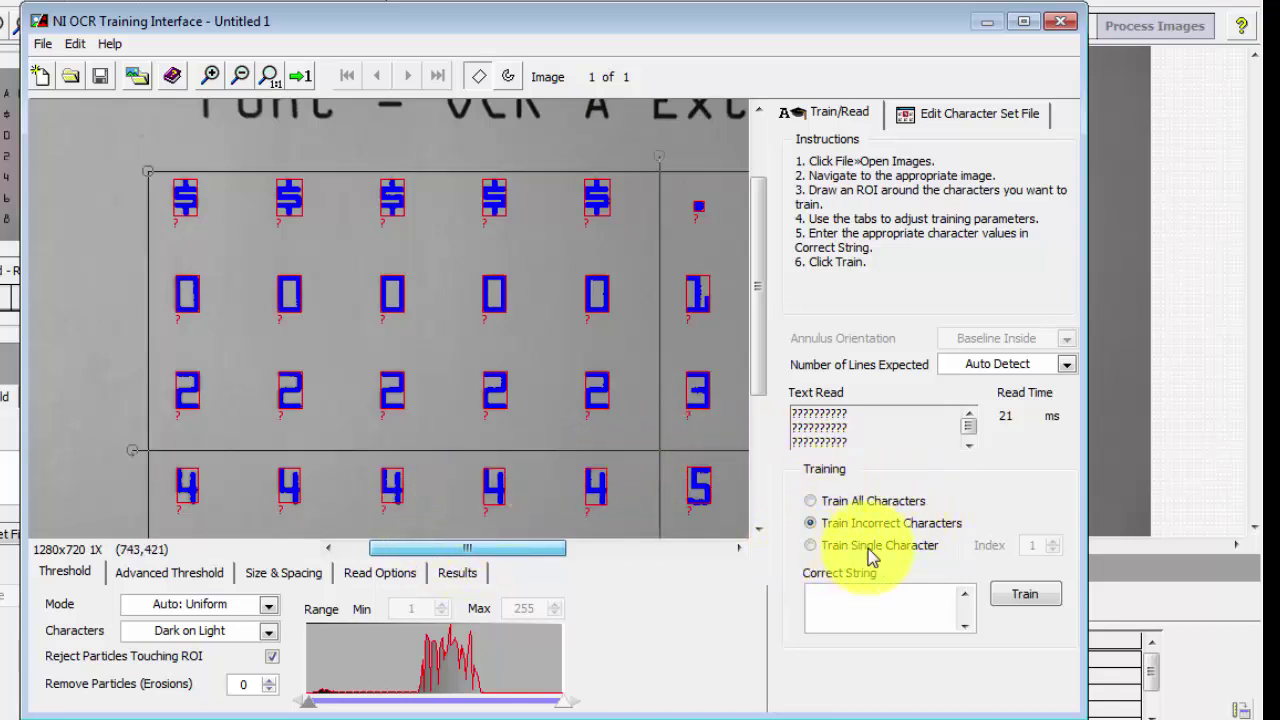
Train the $ character singly, then train the . character at index 6.
{"action": "left_click", "coordinate": [811, 546]}
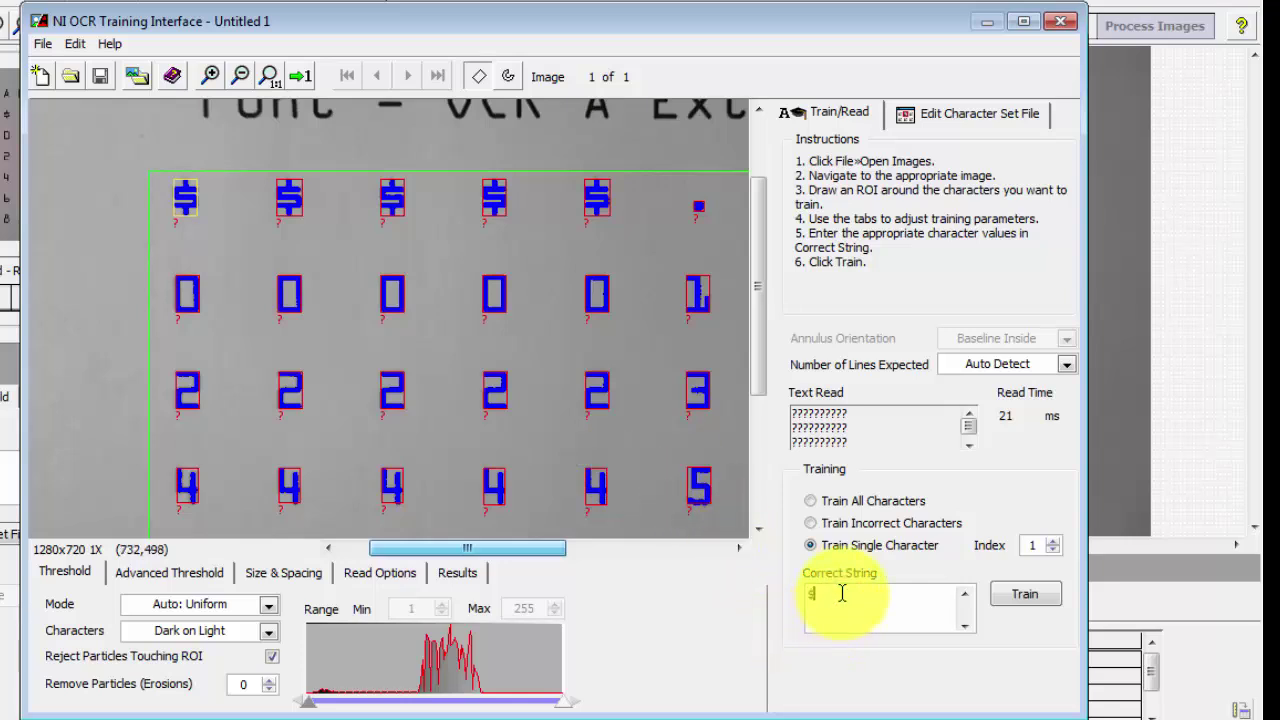
{"action": "left_click", "coordinate": [1024, 598]}
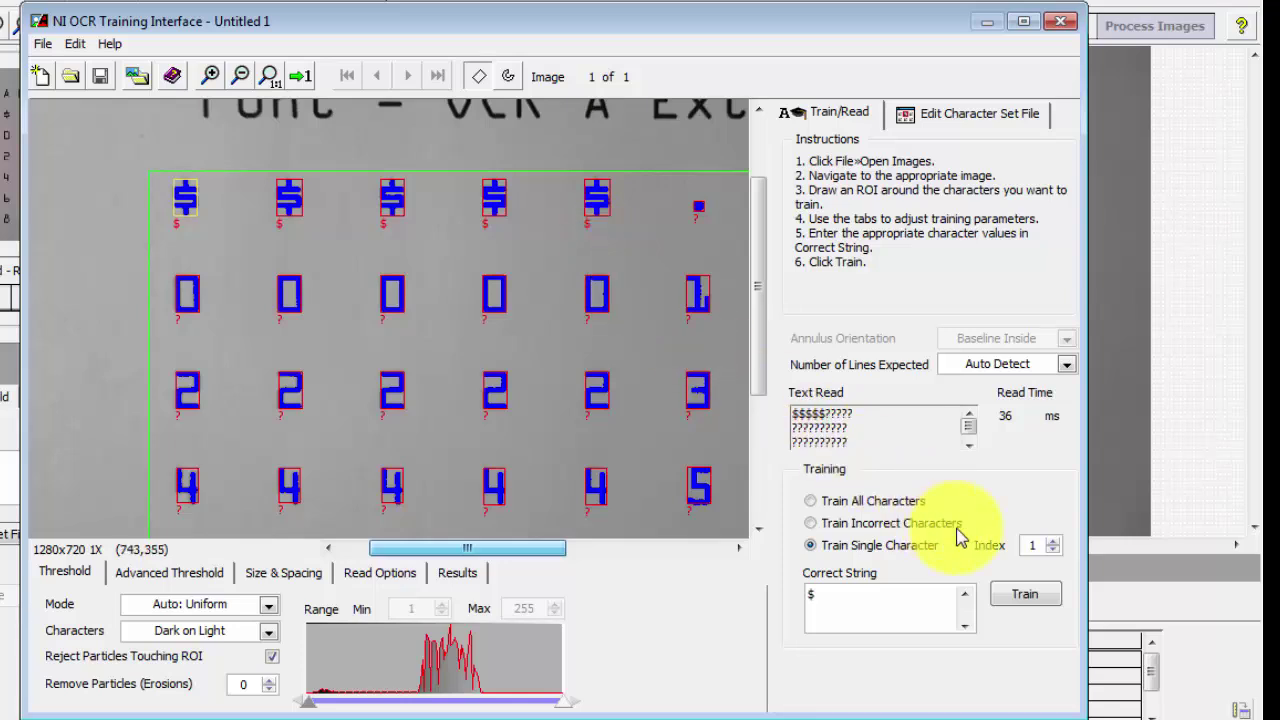
{"action": "left_click", "coordinate": [1054, 541]}
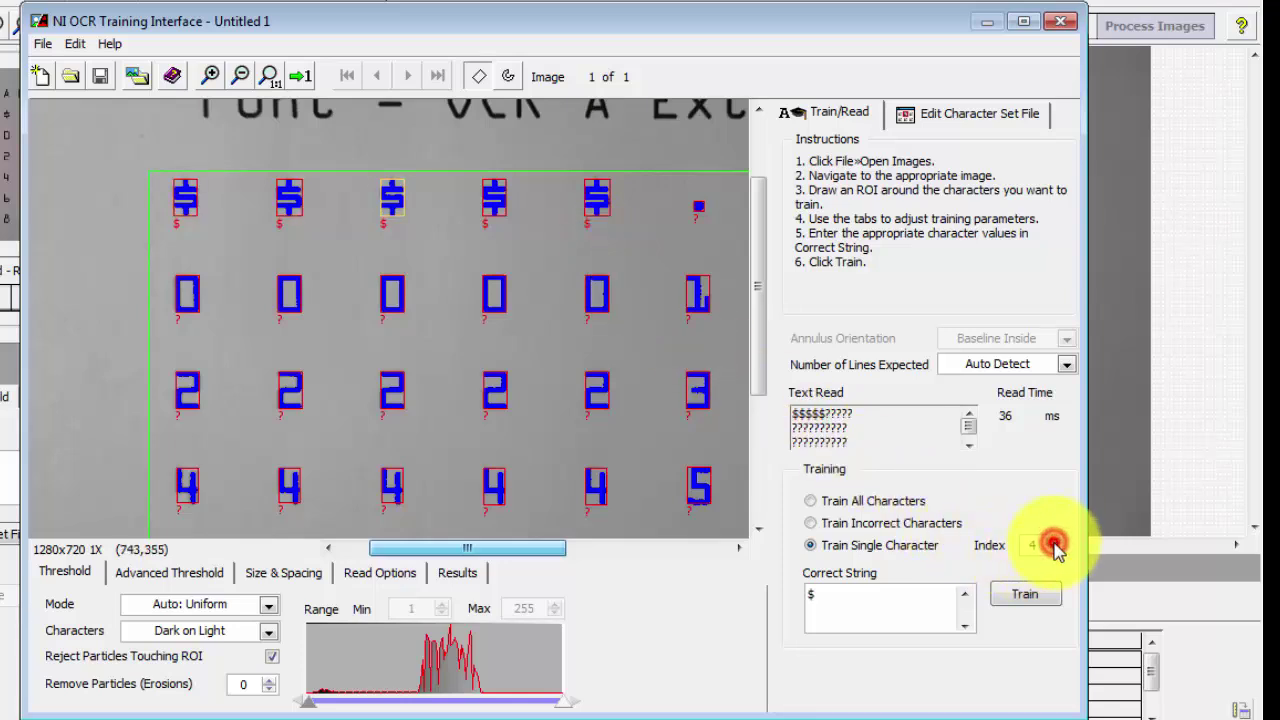
{"action": "left_click", "coordinate": [1054, 541]}
{"action": "left_click", "coordinate": [1054, 541]}
{"action": "left_click", "coordinate": [1054, 541]}
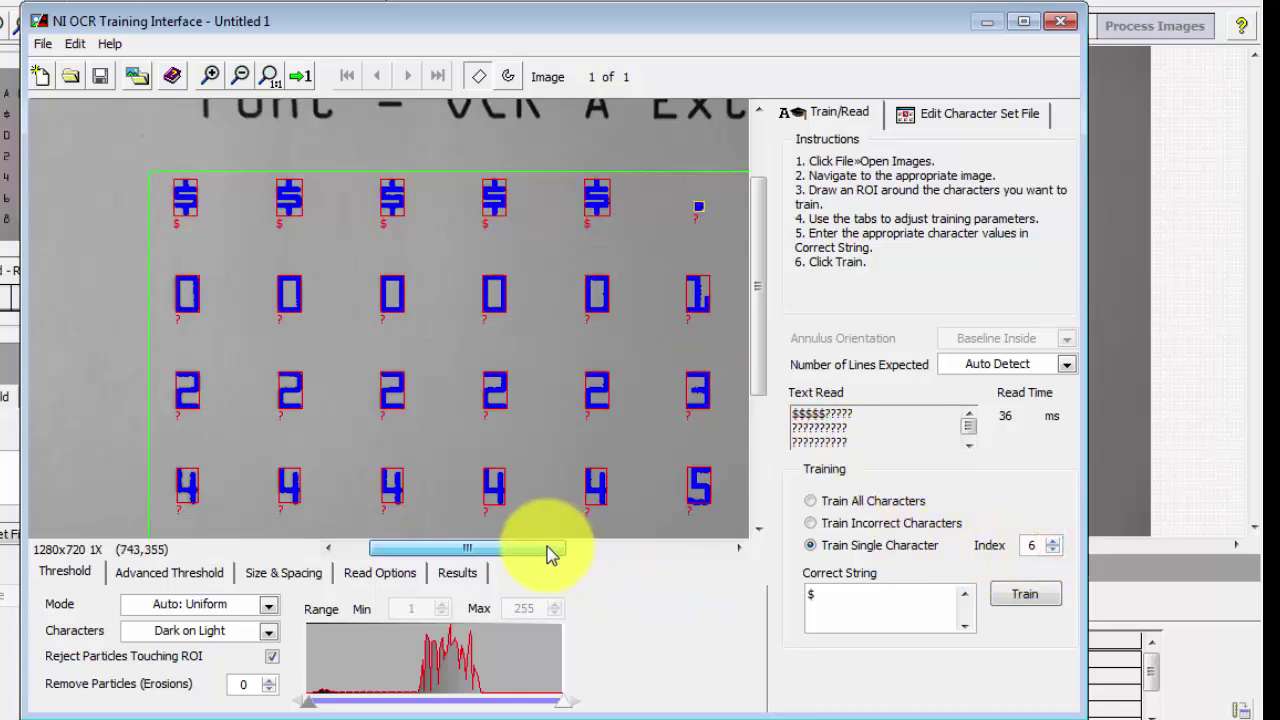
{"action": "left_click_drag", "start_coordinate": [551, 549], "coordinate": [677, 560]}
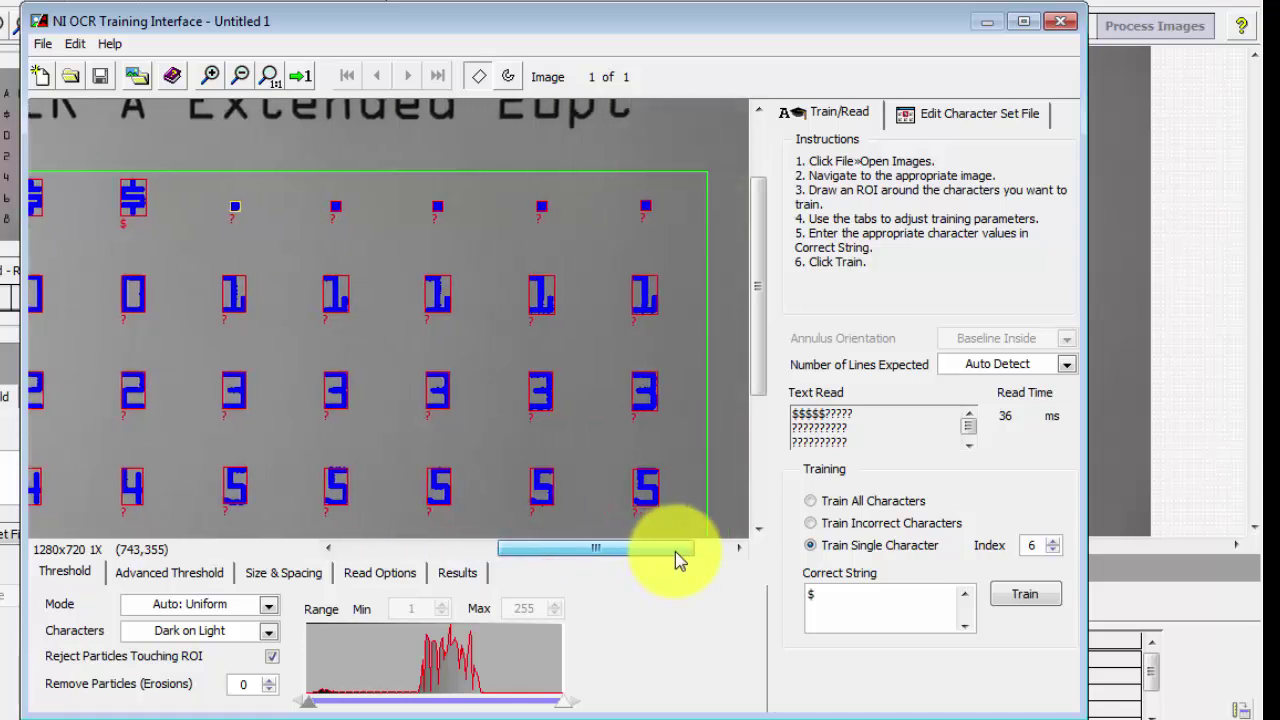
{"action": "double_click", "coordinate": [810, 594]}
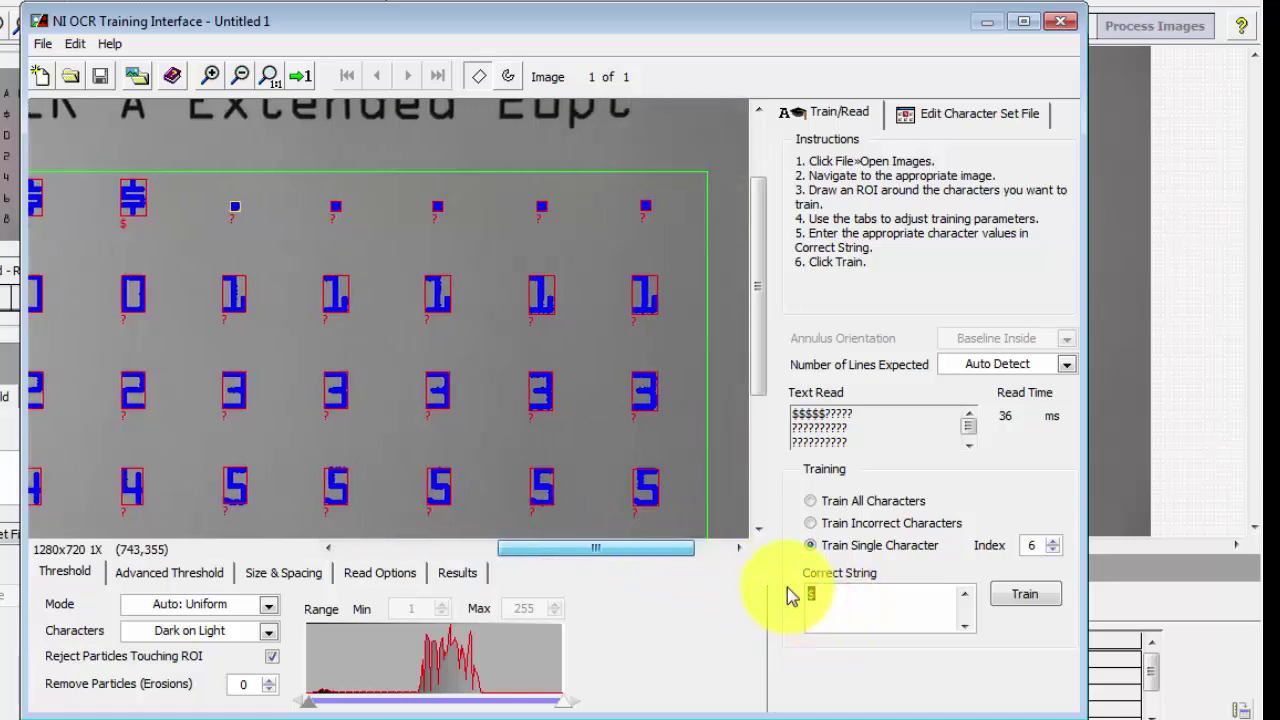
{"action": "type", "text": "."}
{"action": "left_click", "coordinate": [1030, 596]}
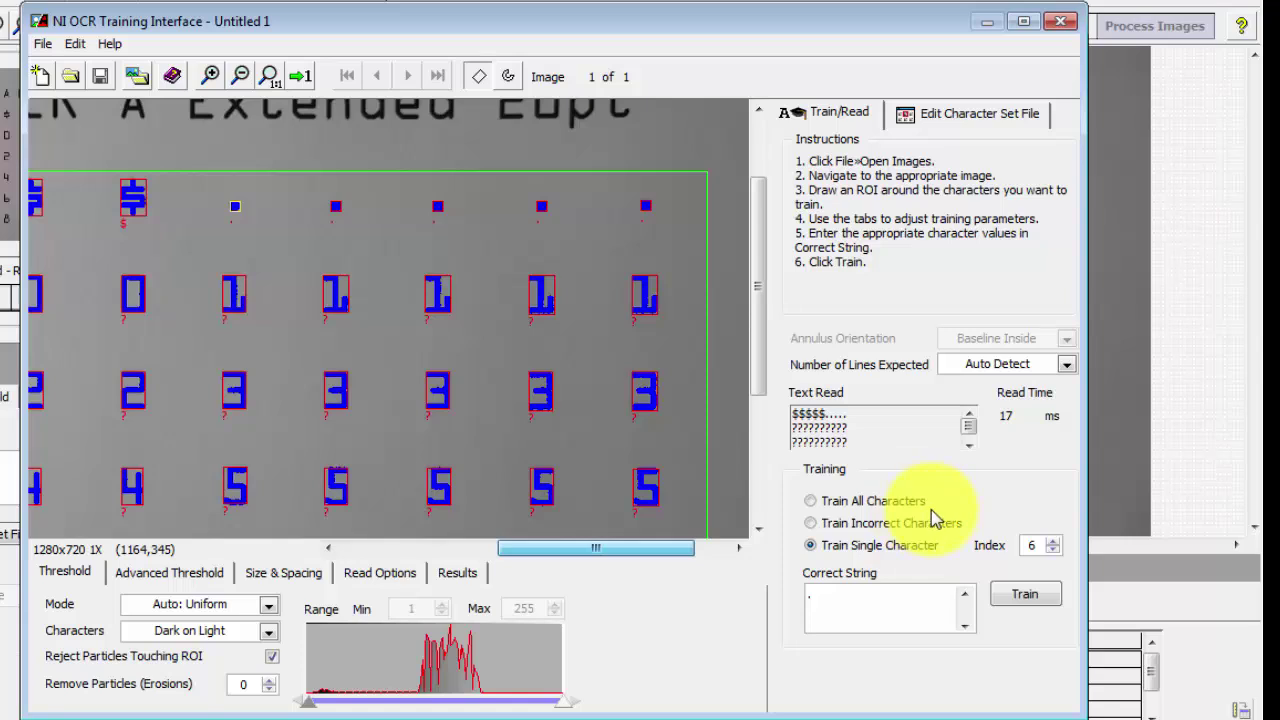
{"action": "left_click", "coordinate": [811, 502]}
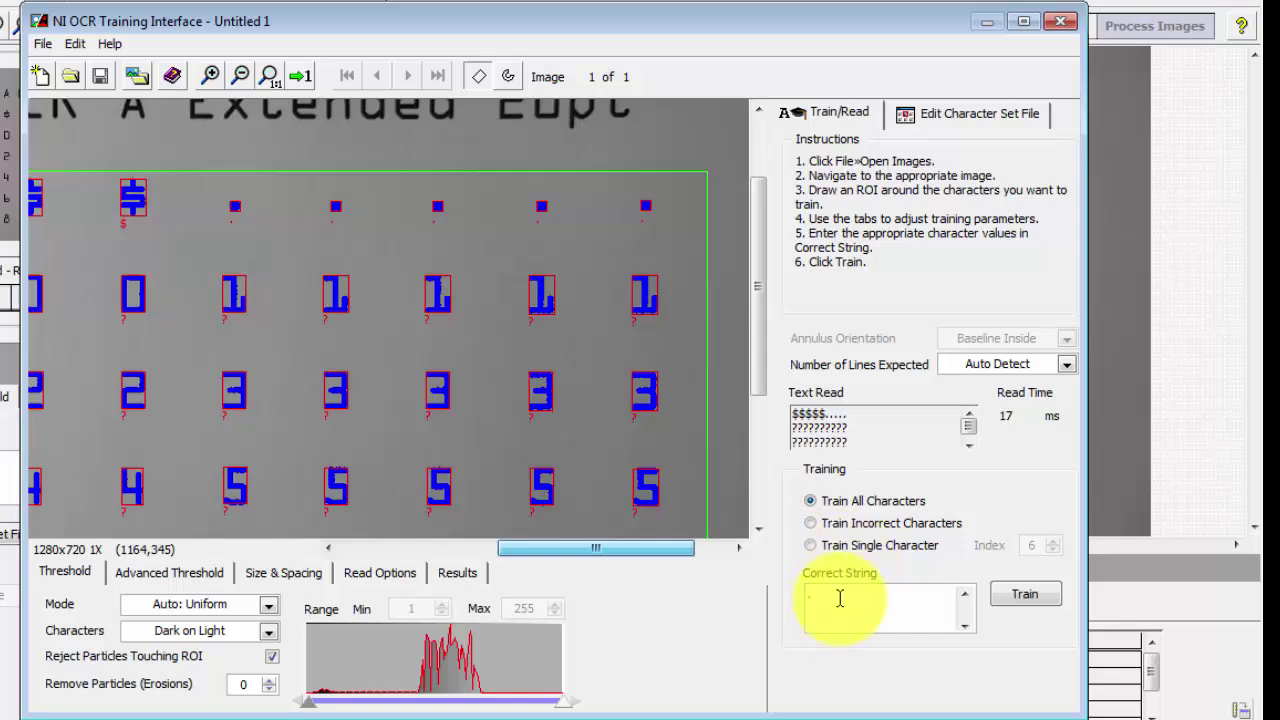
{"action": "left_click", "coordinate": [841, 595]}
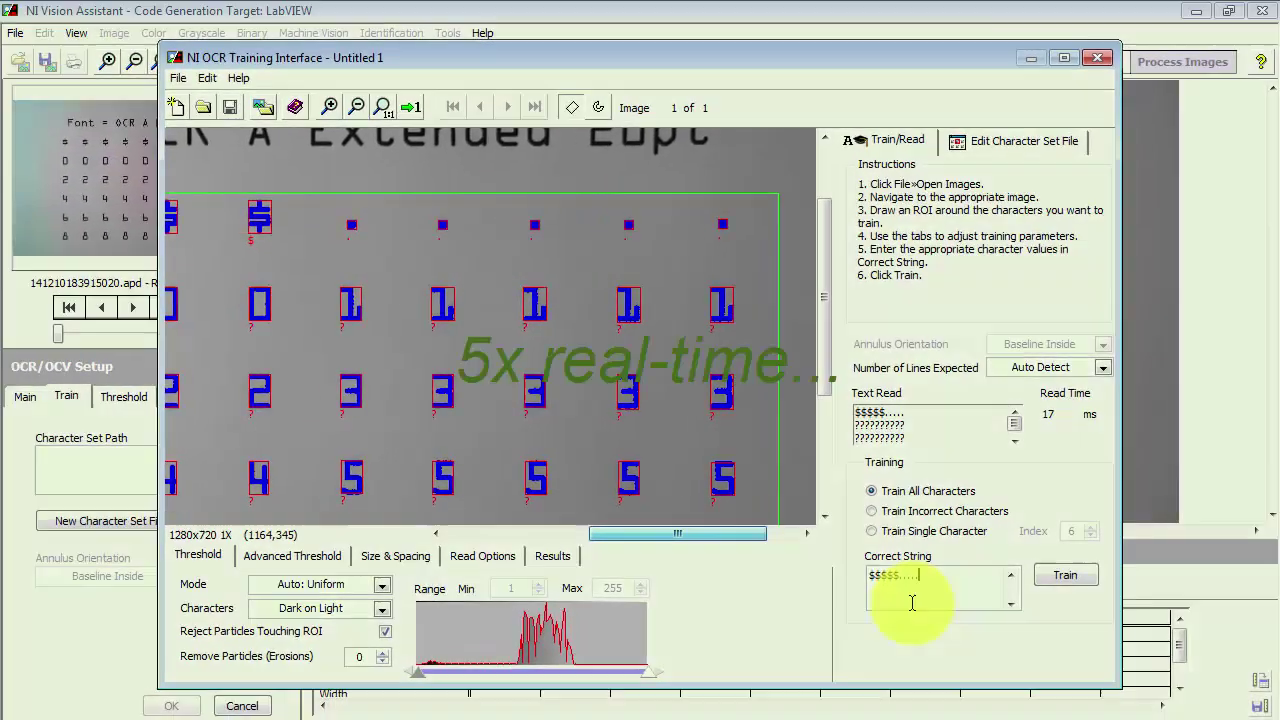
{"action": "type", "text": "2222233333"}
{"action": "key", "text": "Return"}
{"action": "type", "text": "44"}
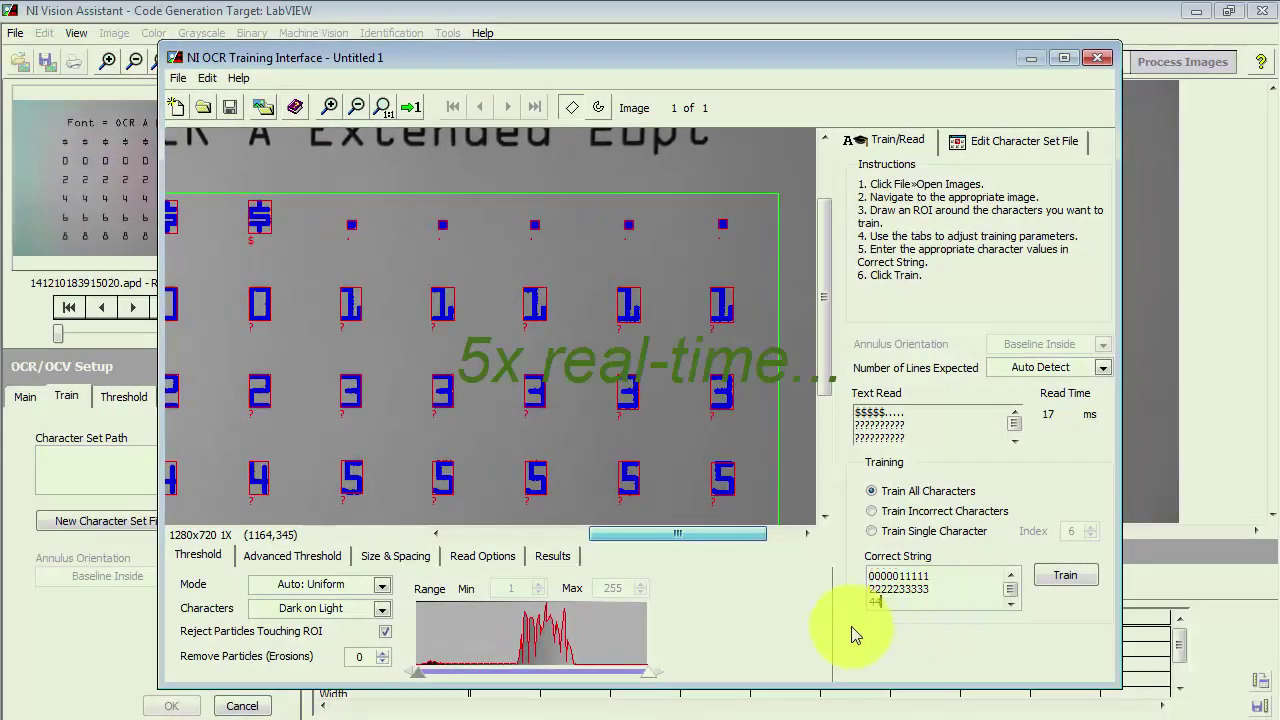
{"action": "type", "text": "99999"}
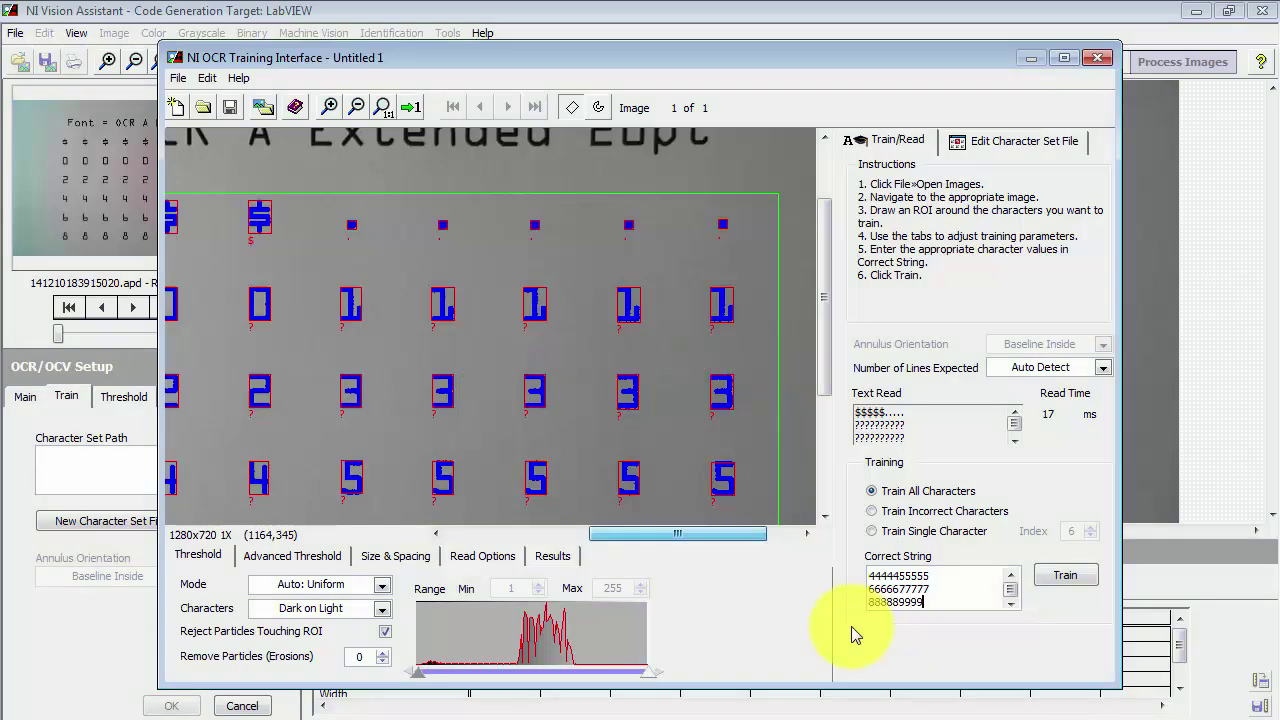
{"action": "left_click", "coordinate": [1066, 578]}
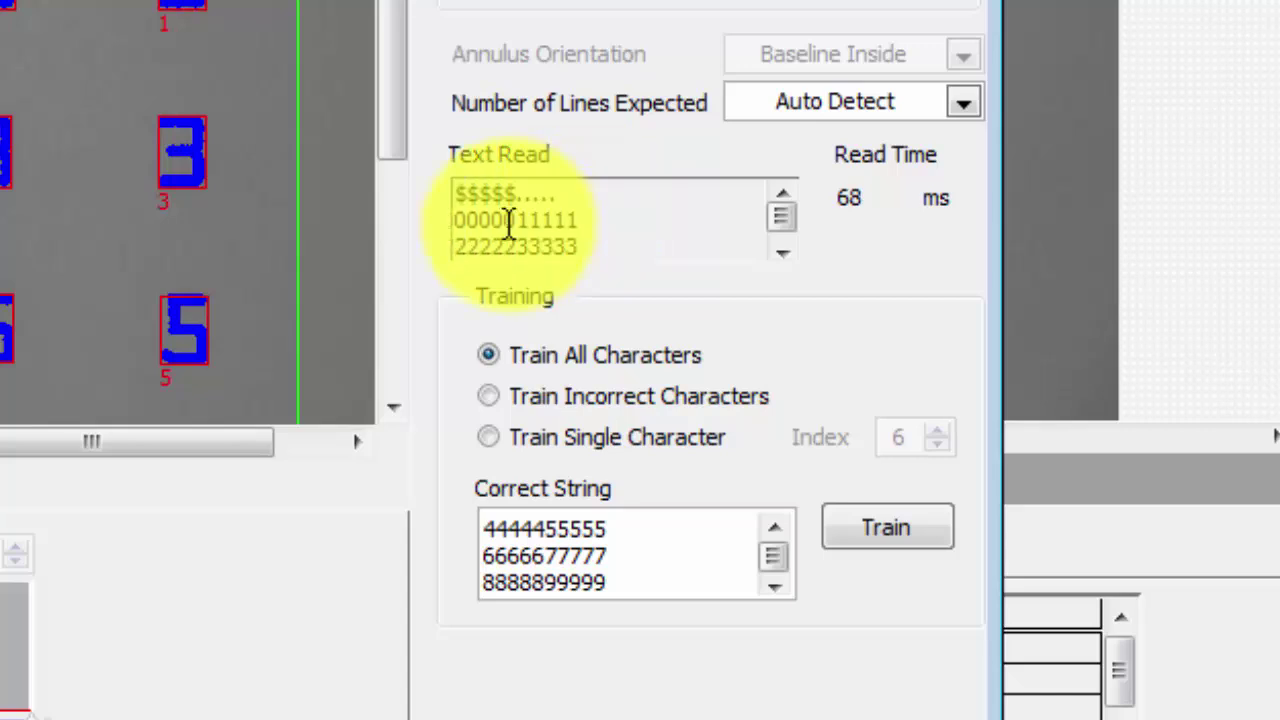
{"action": "left_click_drag", "start_coordinate": [783, 221], "coordinate": [792, 240]}
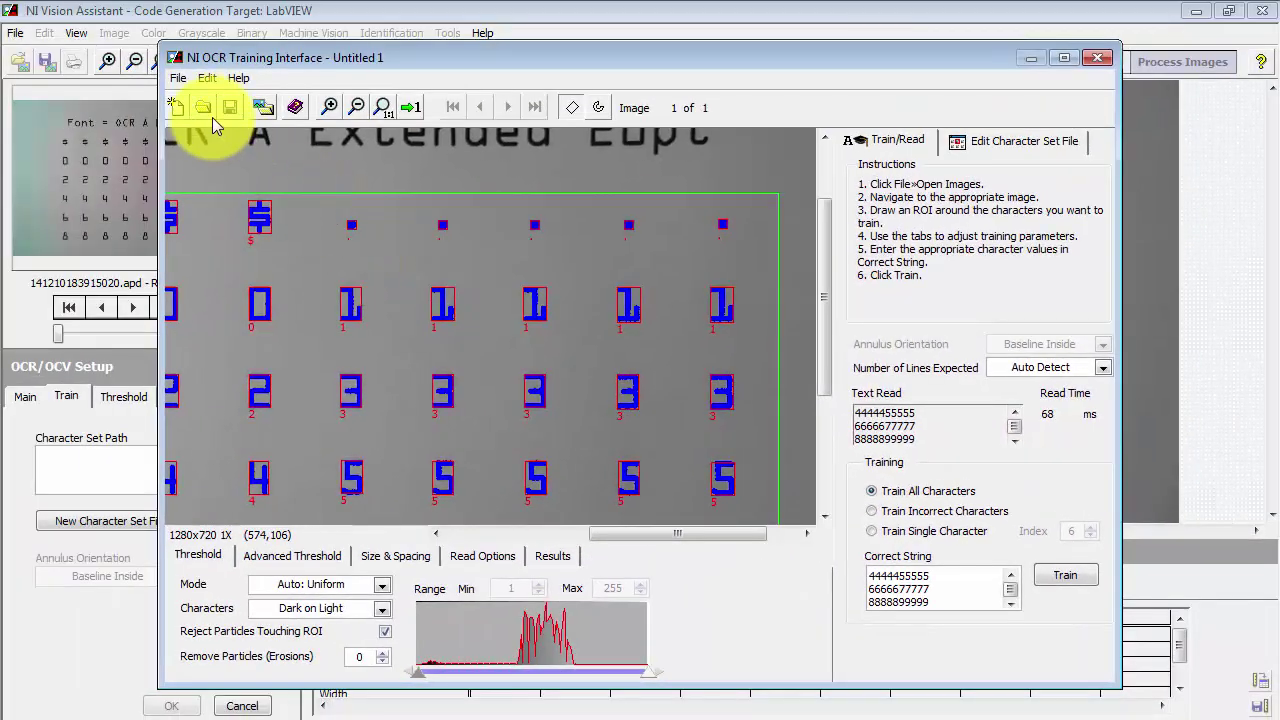
Save the character set as C:\myRIO\ocr a extended 20pt.abc and close the OCR Training Interface.
{"action": "left_click", "coordinate": [229, 110]}
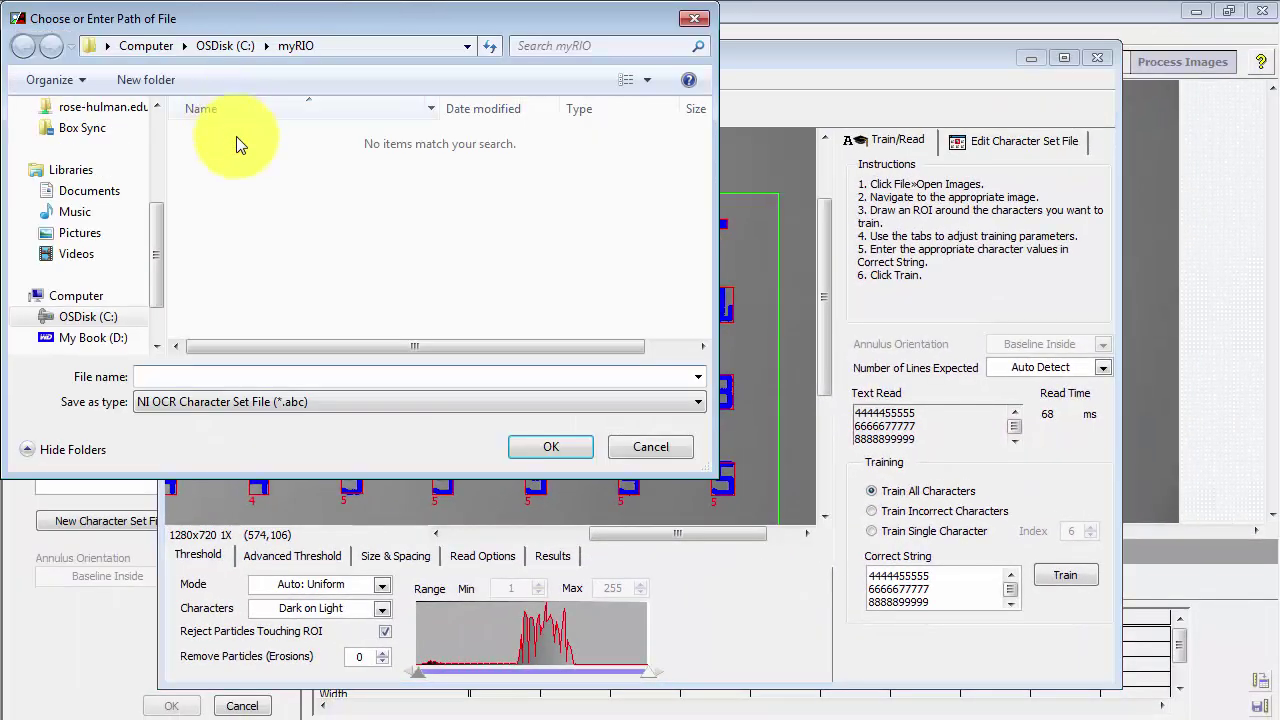
{"action": "left_click", "coordinate": [247, 378]}
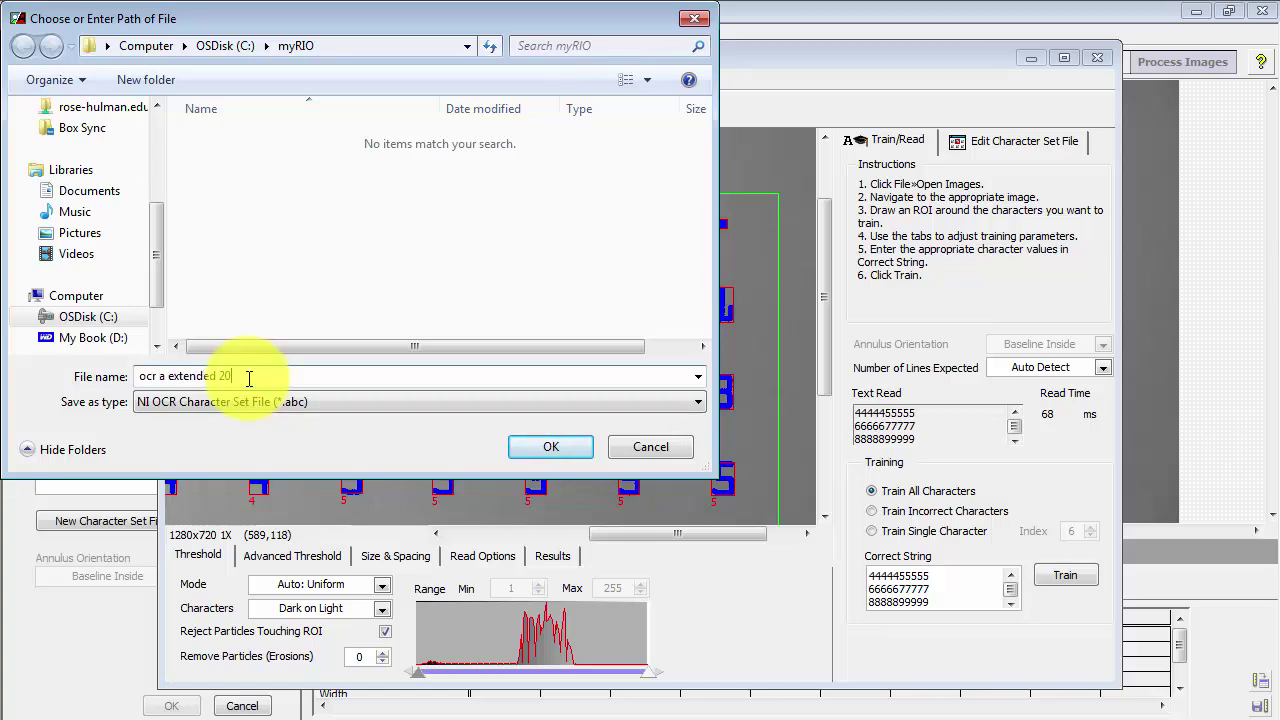
{"action": "key", "text": "Return"}
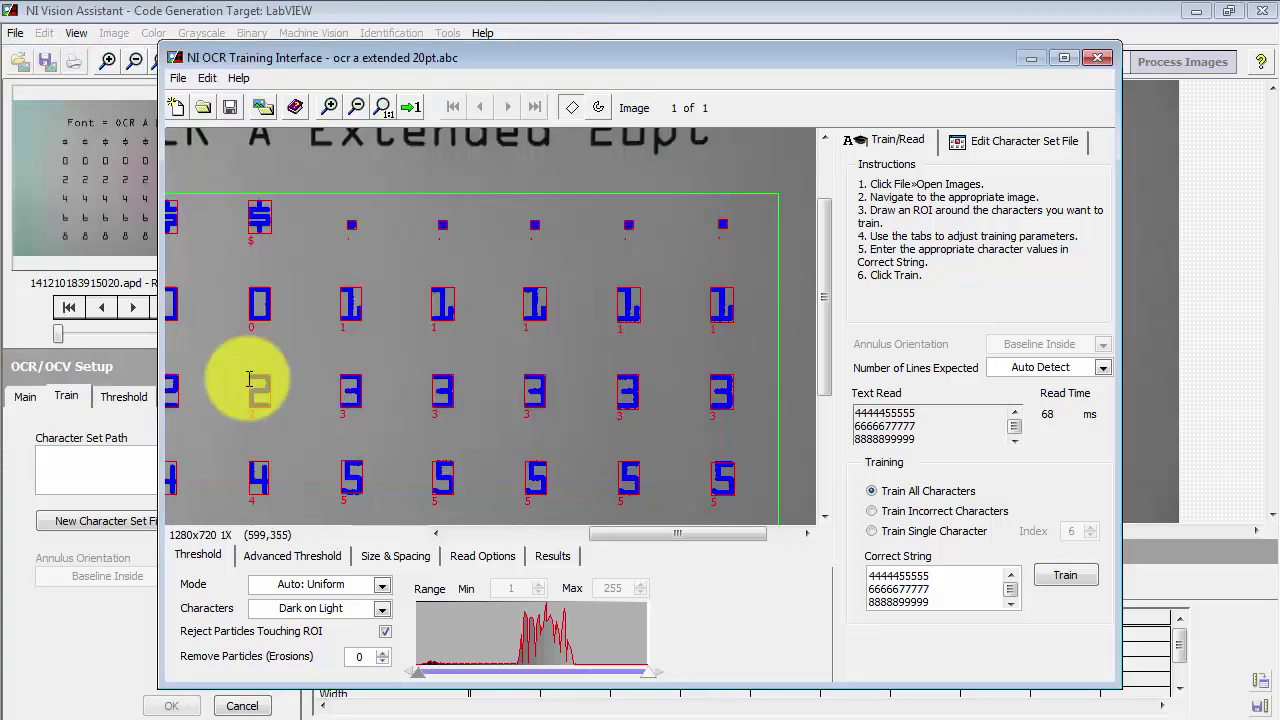
{"action": "left_click", "coordinate": [1097, 58]}
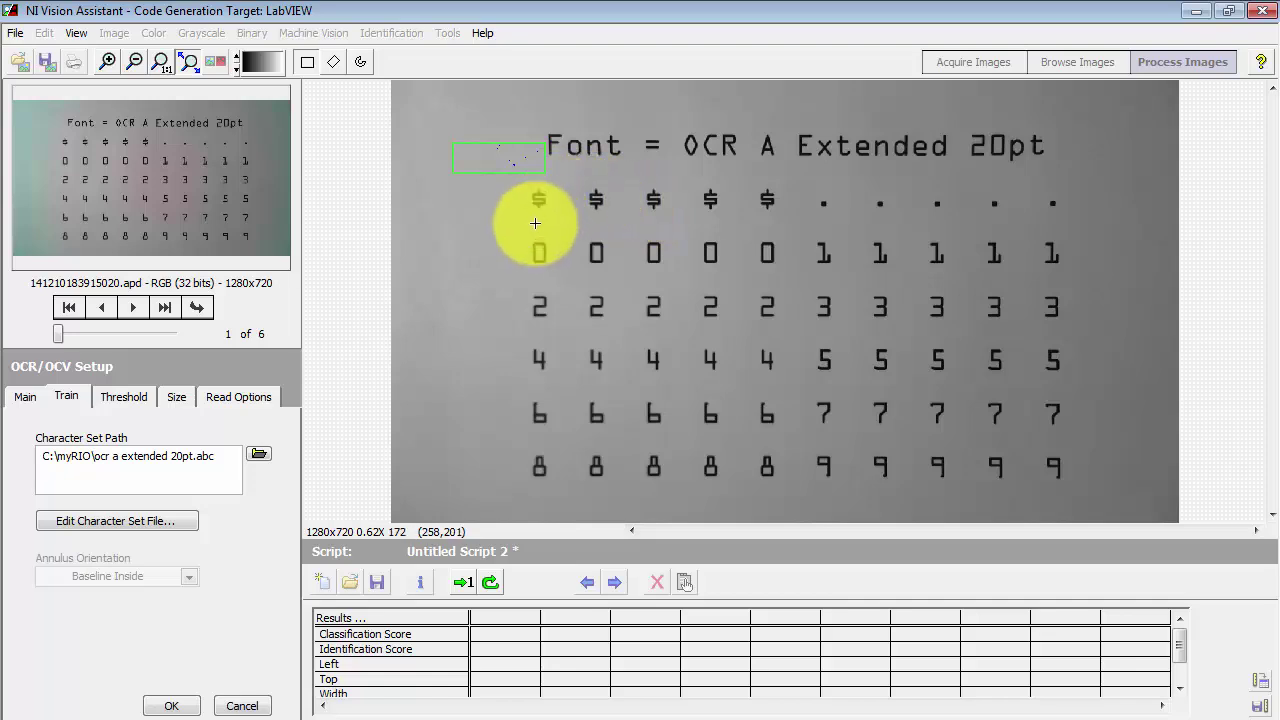
Test-read regions of the chart (such as '888') and review threshold, size and read options.
{"action": "left_click_drag", "start_coordinate": [522, 228], "coordinate": [626, 278]}
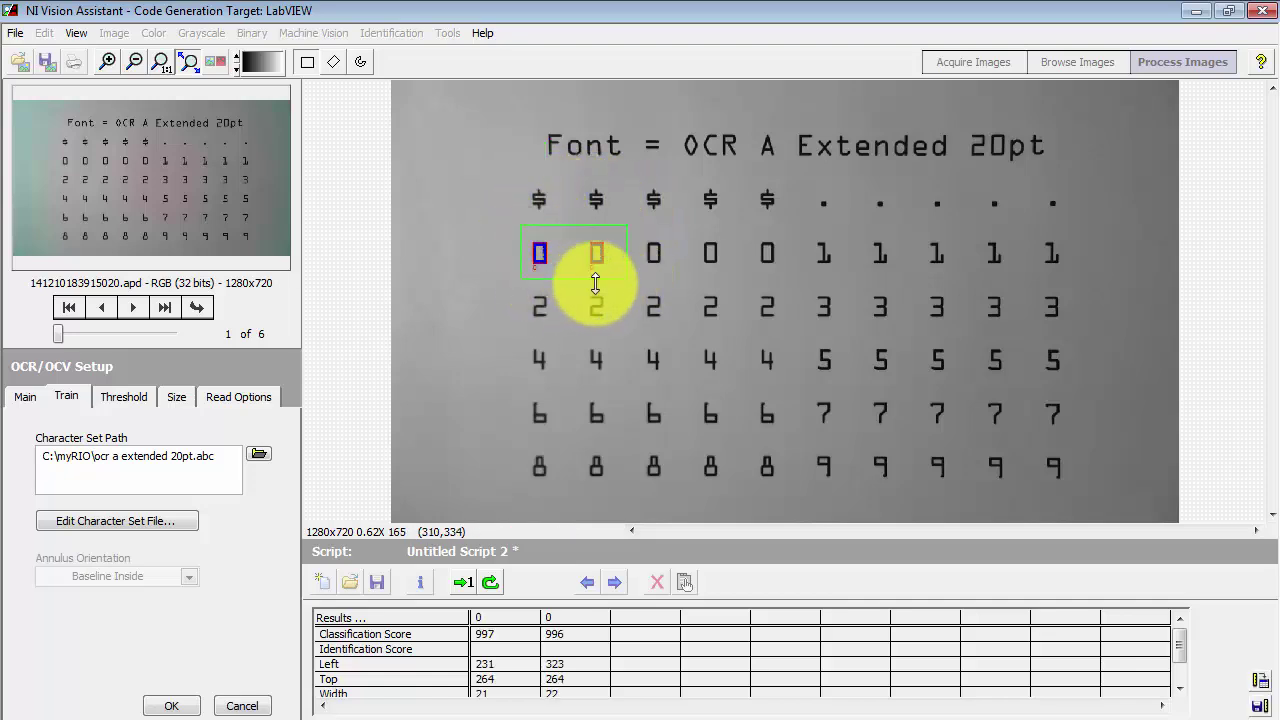
{"action": "left_click", "coordinate": [121, 399]}
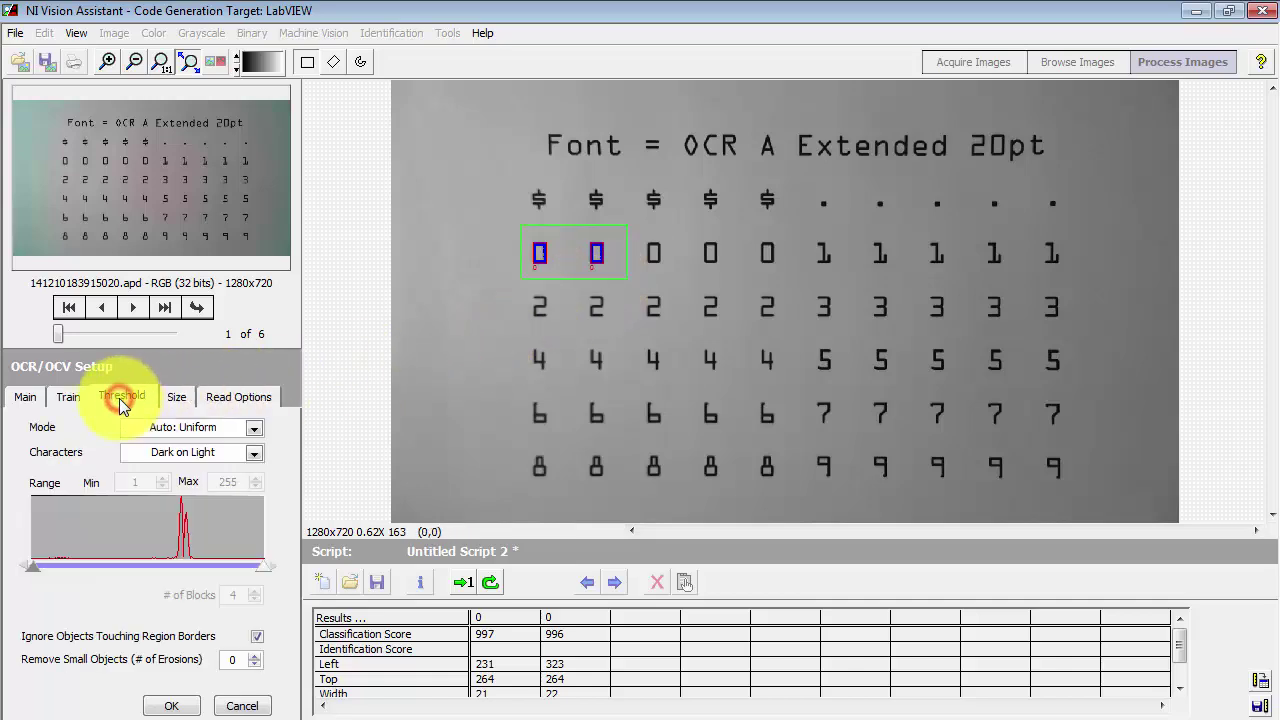
{"action": "left_click", "coordinate": [184, 397]}
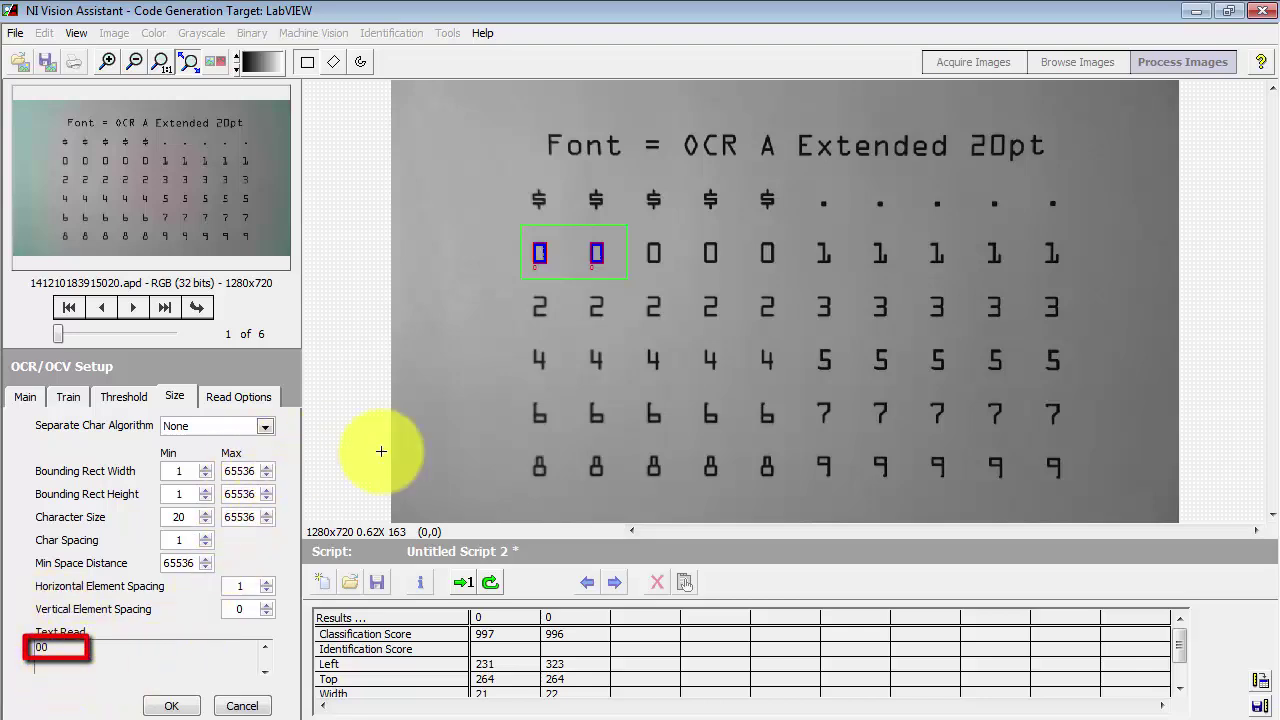
{"action": "left_click_drag", "start_coordinate": [520, 440], "coordinate": [682, 486]}
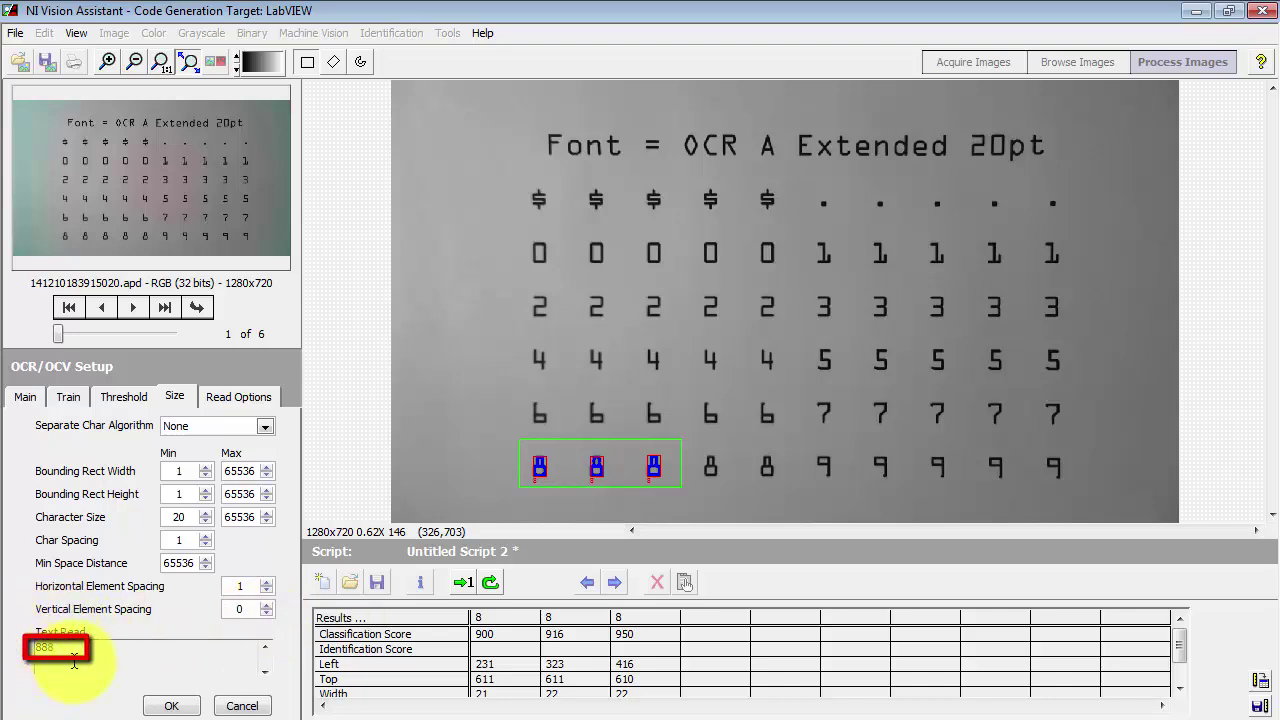
{"action": "left_click", "coordinate": [240, 398]}
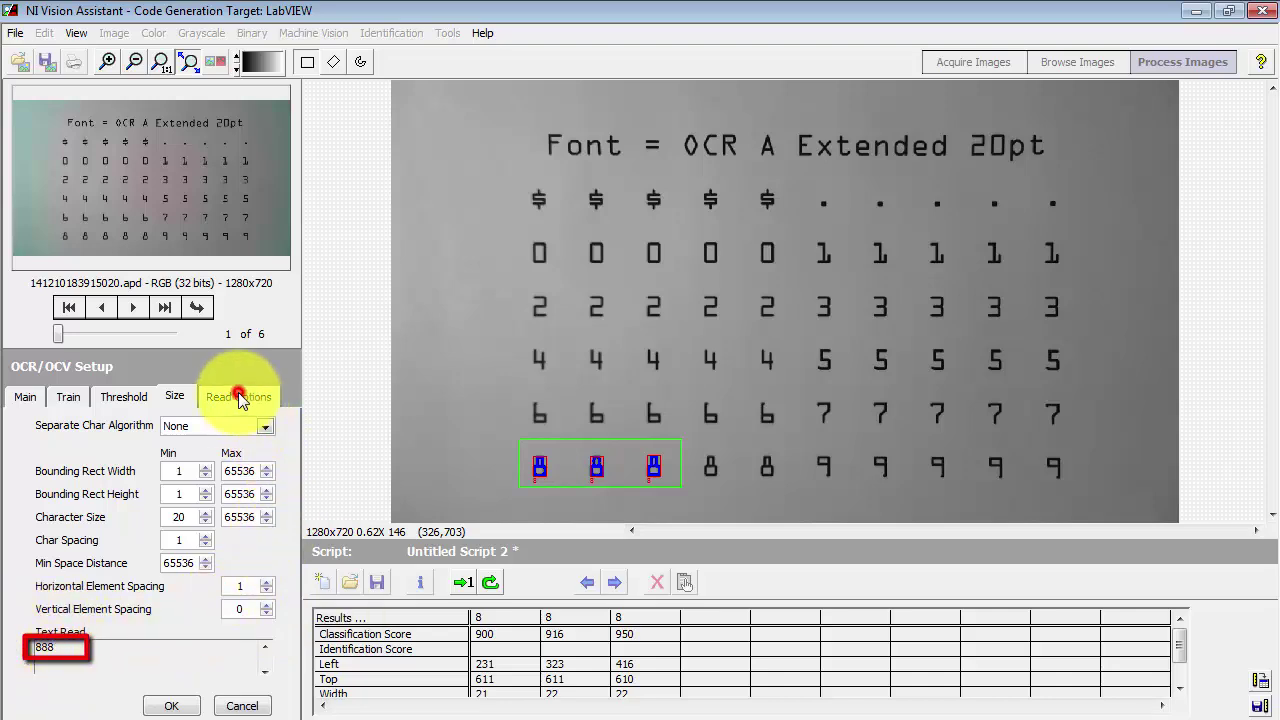
{"action": "left_click", "coordinate": [241, 396]}
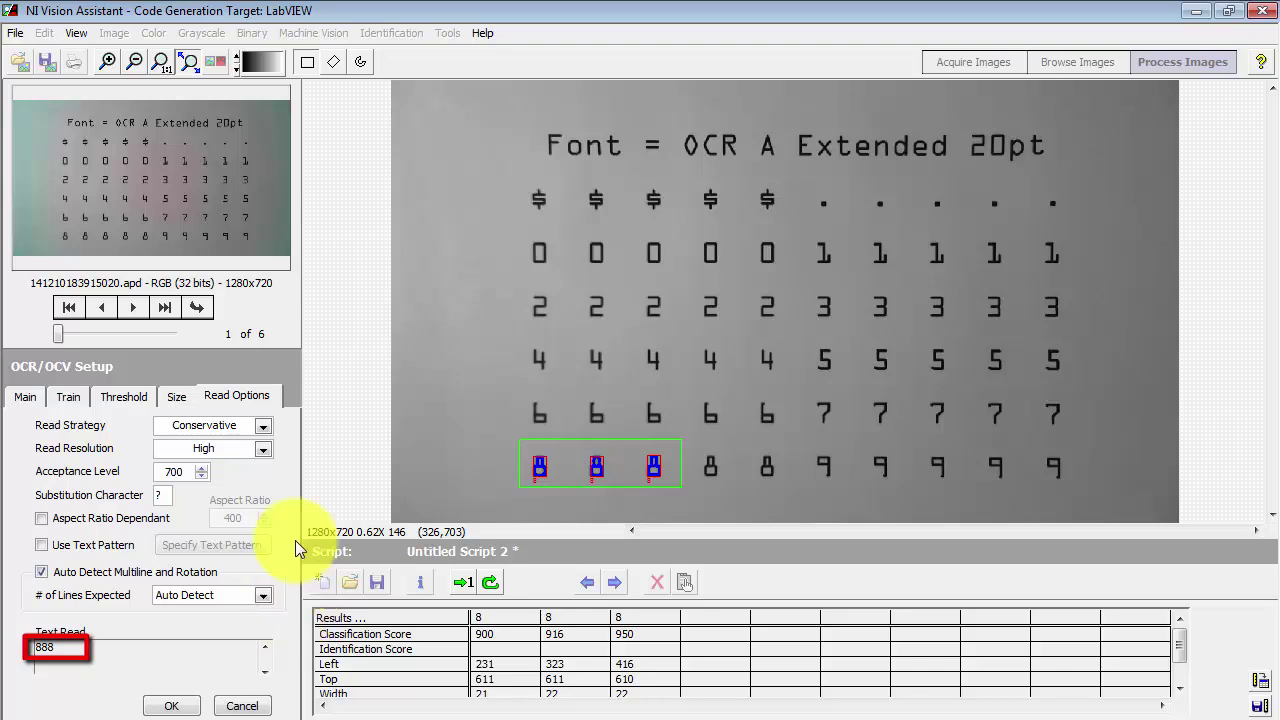
On the second image, read the $3.47, $8.15 and $313.25 price labels at 1X.
{"action": "left_click", "coordinate": [133, 307]}
{"action": "left_click", "coordinate": [200, 307]}
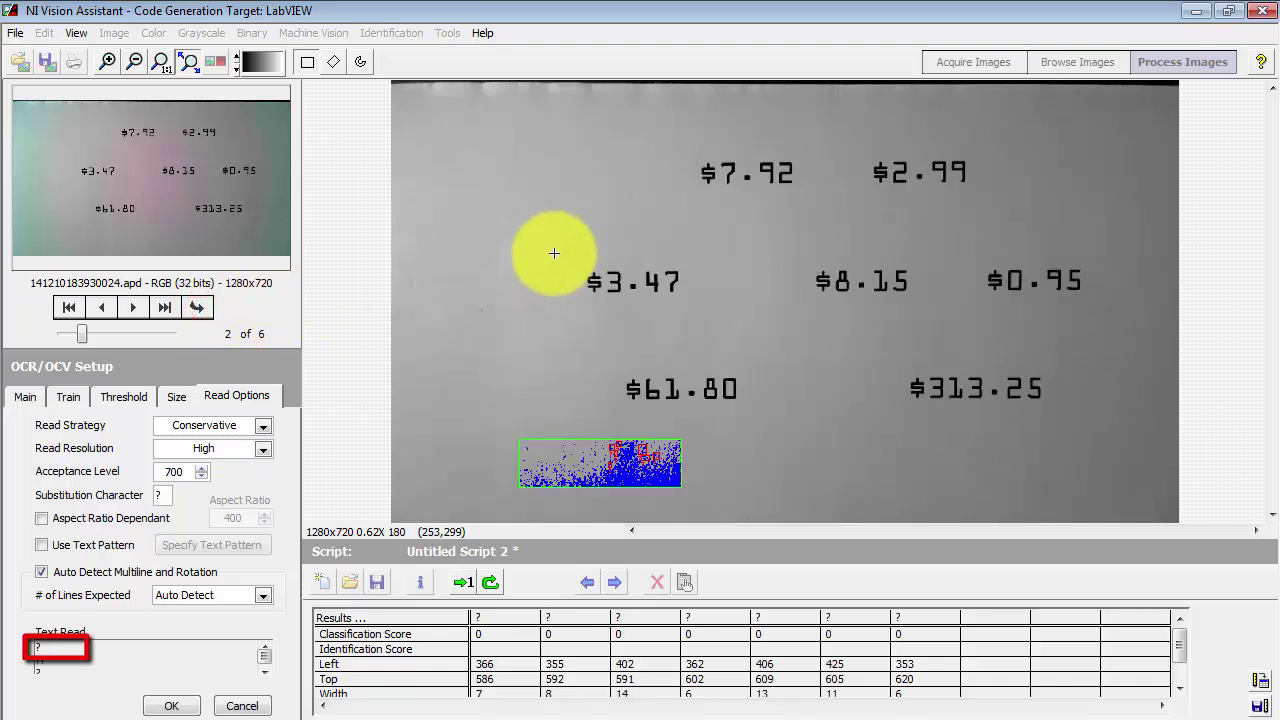
{"action": "left_click_drag", "start_coordinate": [566, 251], "coordinate": [698, 312]}
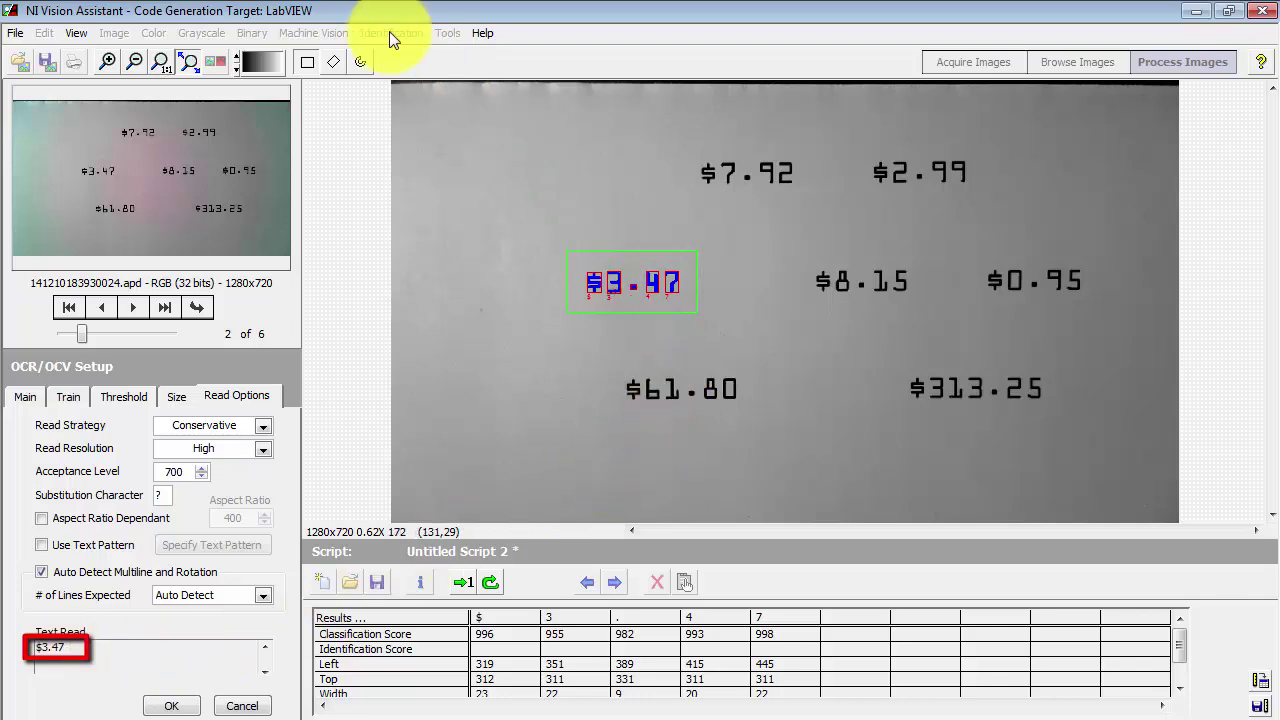
{"action": "left_click", "coordinate": [108, 60]}
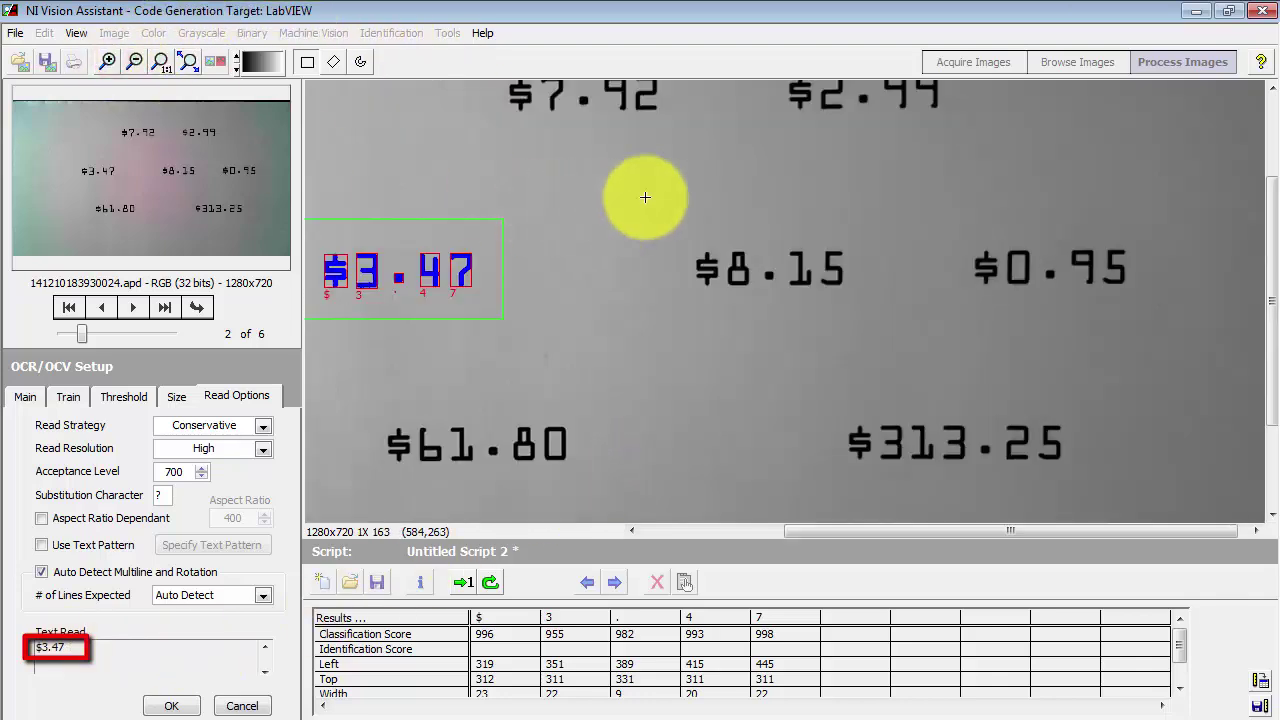
{"action": "left_click_drag", "start_coordinate": [673, 221], "coordinate": [868, 321]}
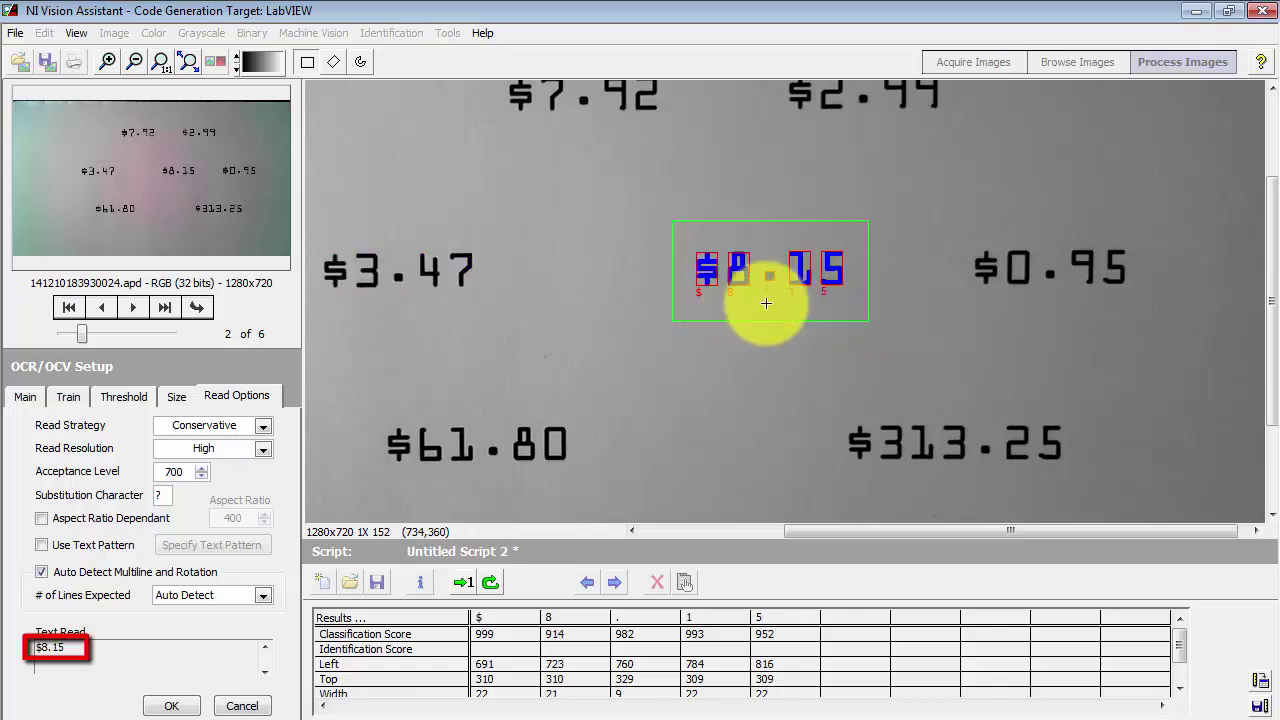
{"action": "left_click_drag", "start_coordinate": [813, 391], "coordinate": [1104, 496]}
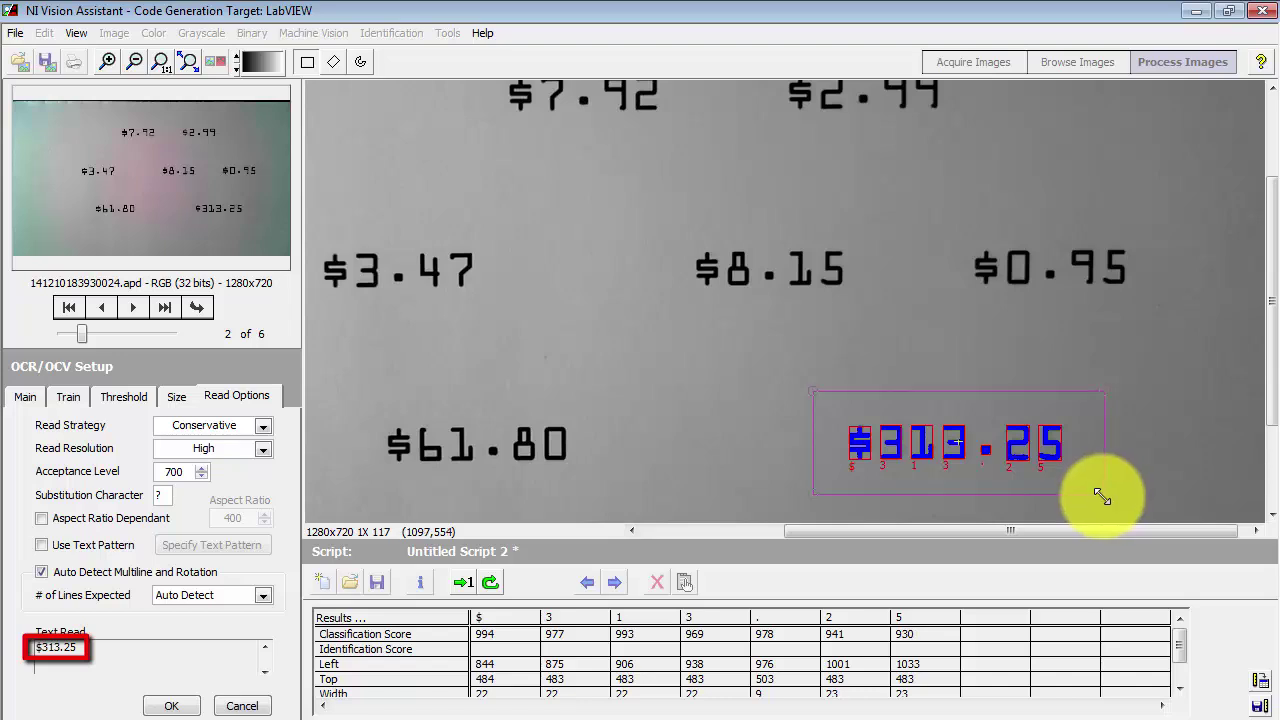
Make the tilted third image active and read its $8.15 label.
{"action": "left_click", "coordinate": [133, 308]}
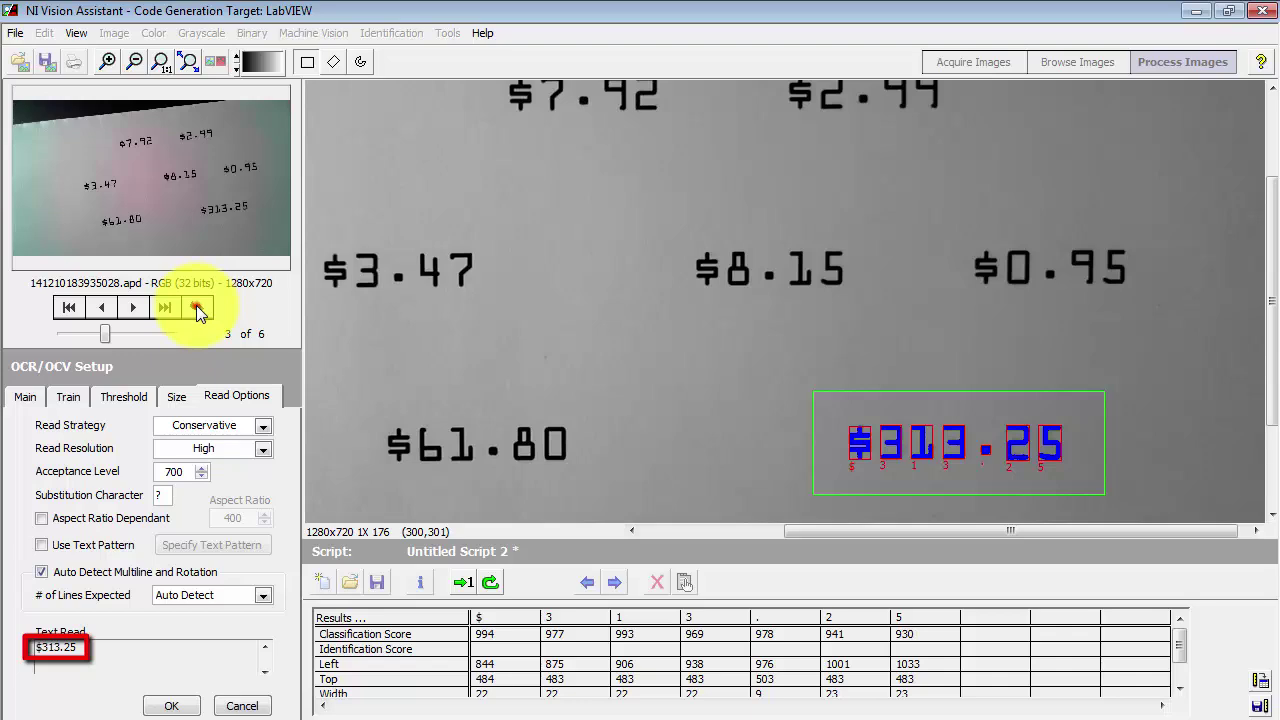
{"action": "left_click", "coordinate": [197, 309]}
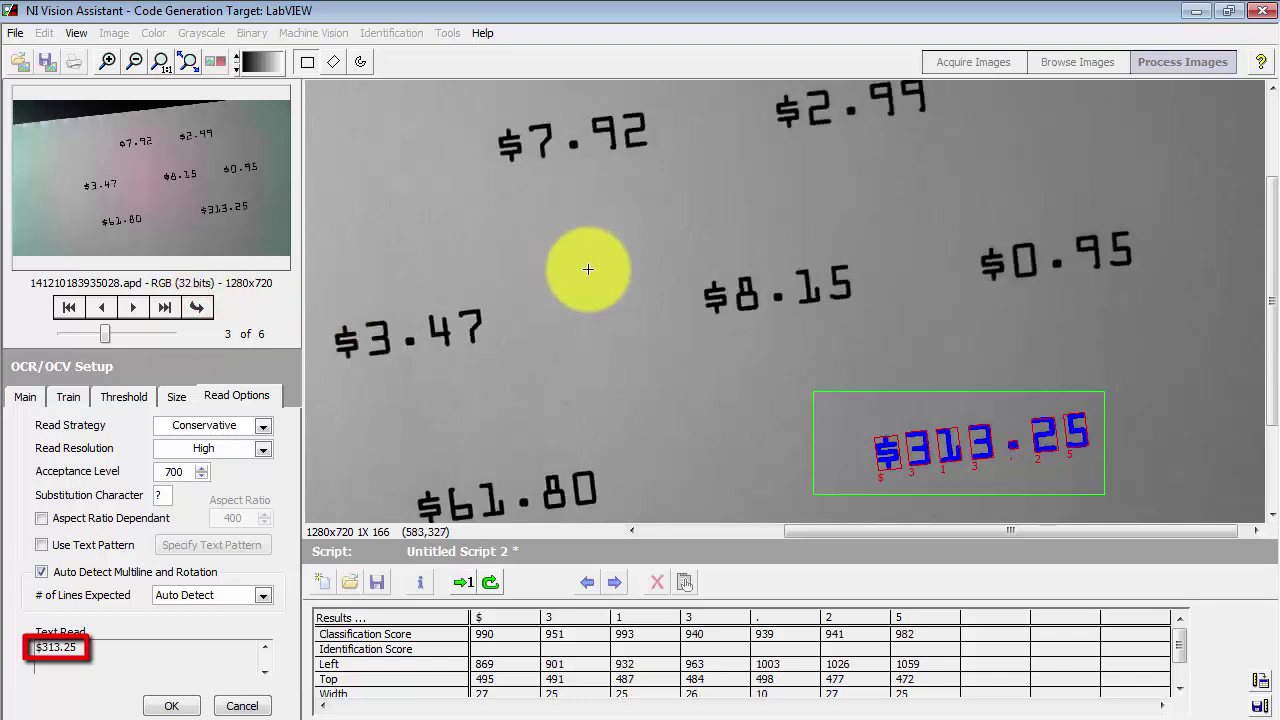
{"action": "left_click_drag", "start_coordinate": [679, 237], "coordinate": [886, 345]}
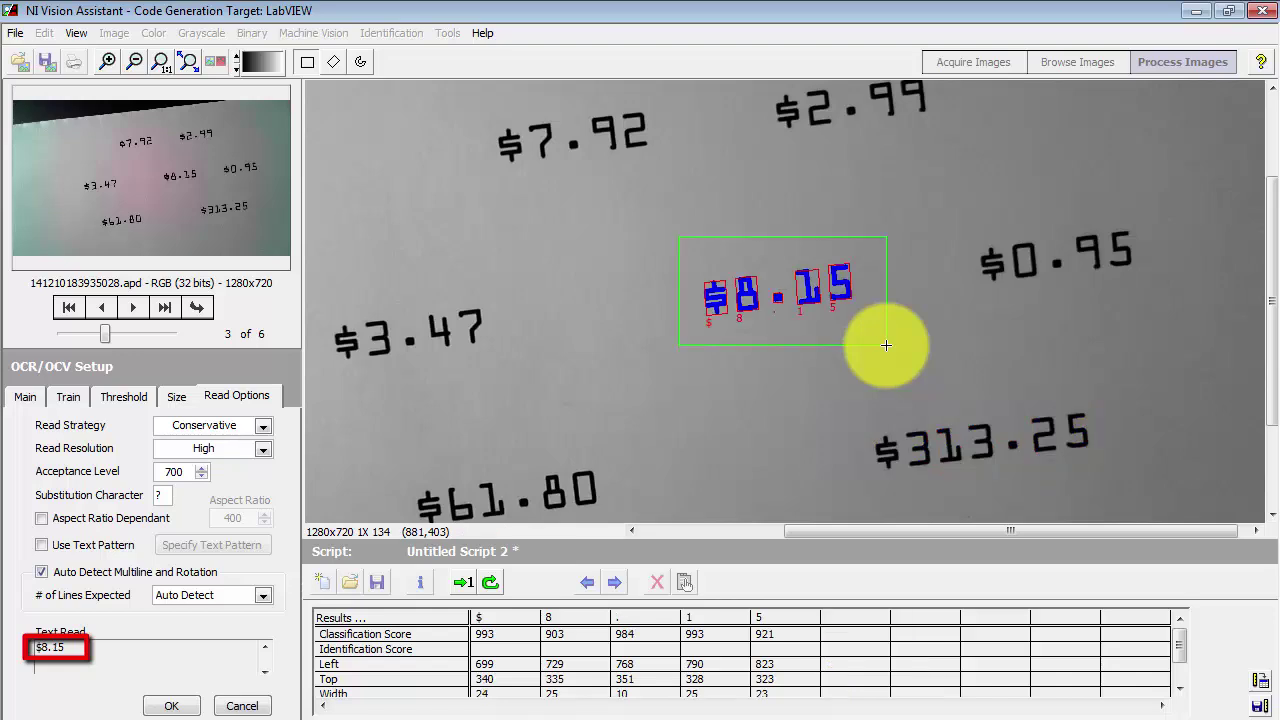
Try reading the rotated $8.15 and $3.47 labels on image 4 and the sideways label on image 5.
{"action": "left_click", "coordinate": [134, 308]}
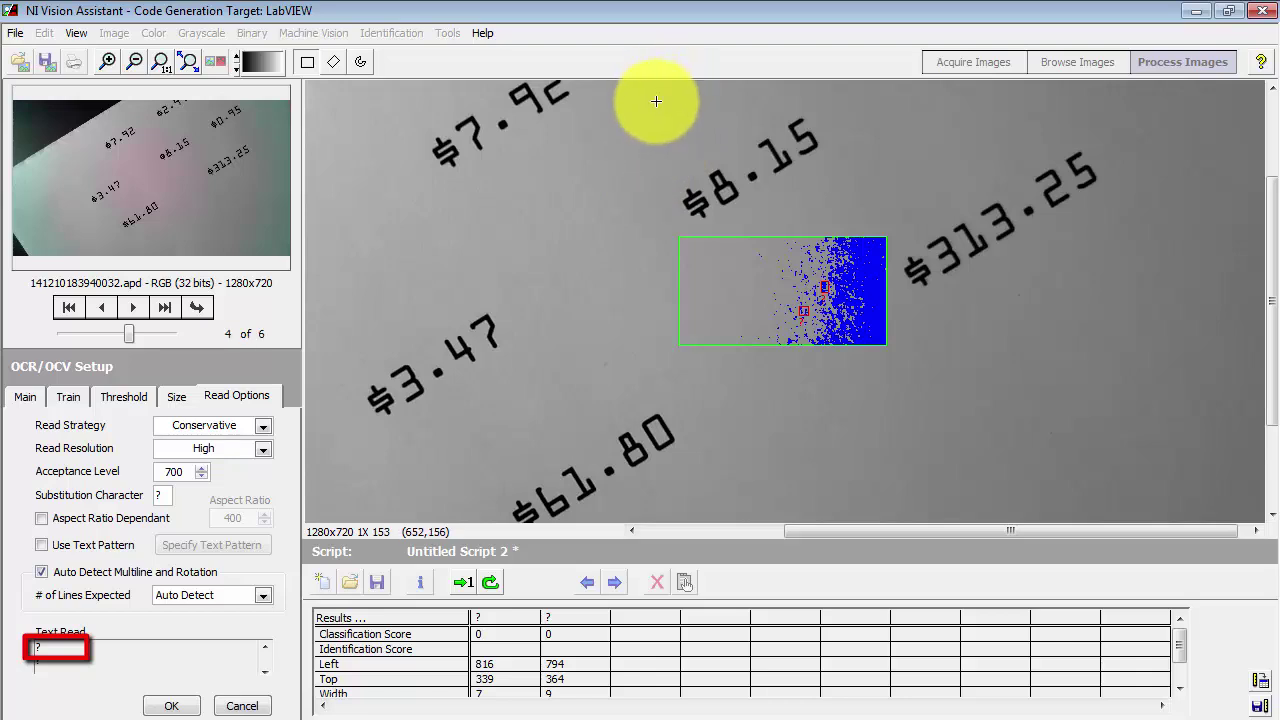
{"action": "left_click_drag", "start_coordinate": [648, 99], "coordinate": [857, 249]}
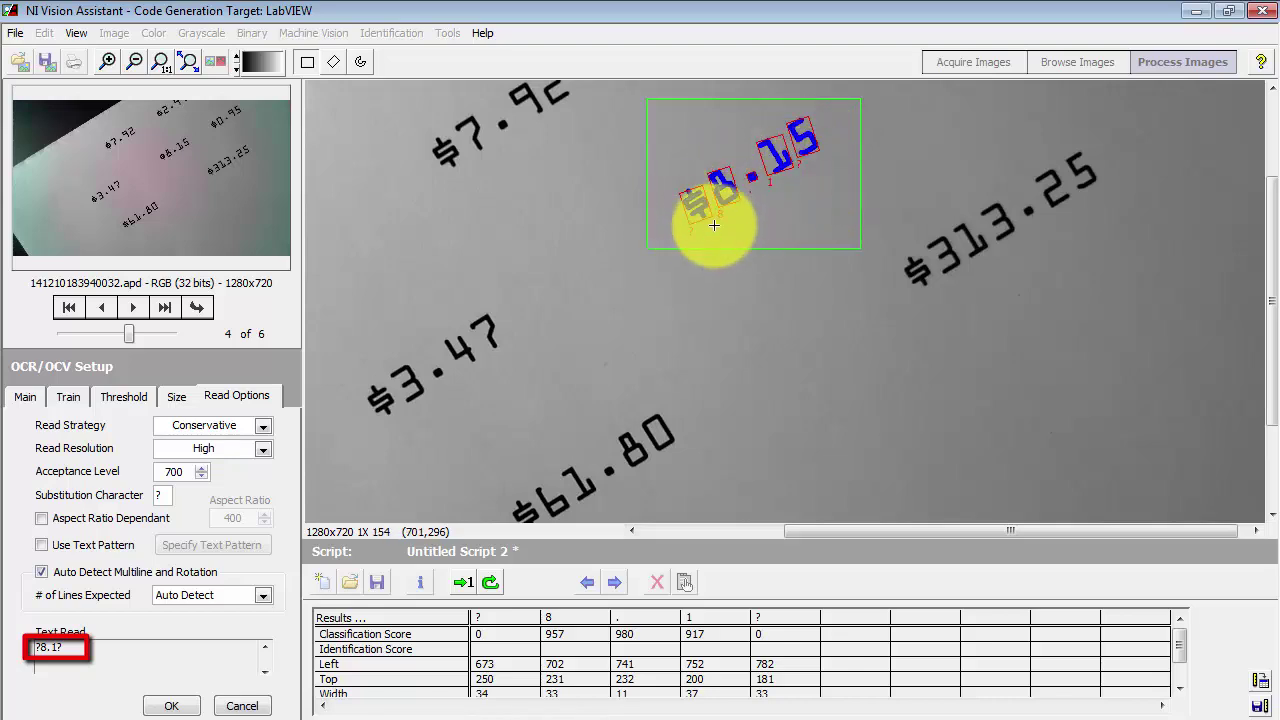
{"action": "left_click_drag", "start_coordinate": [332, 297], "coordinate": [541, 437]}
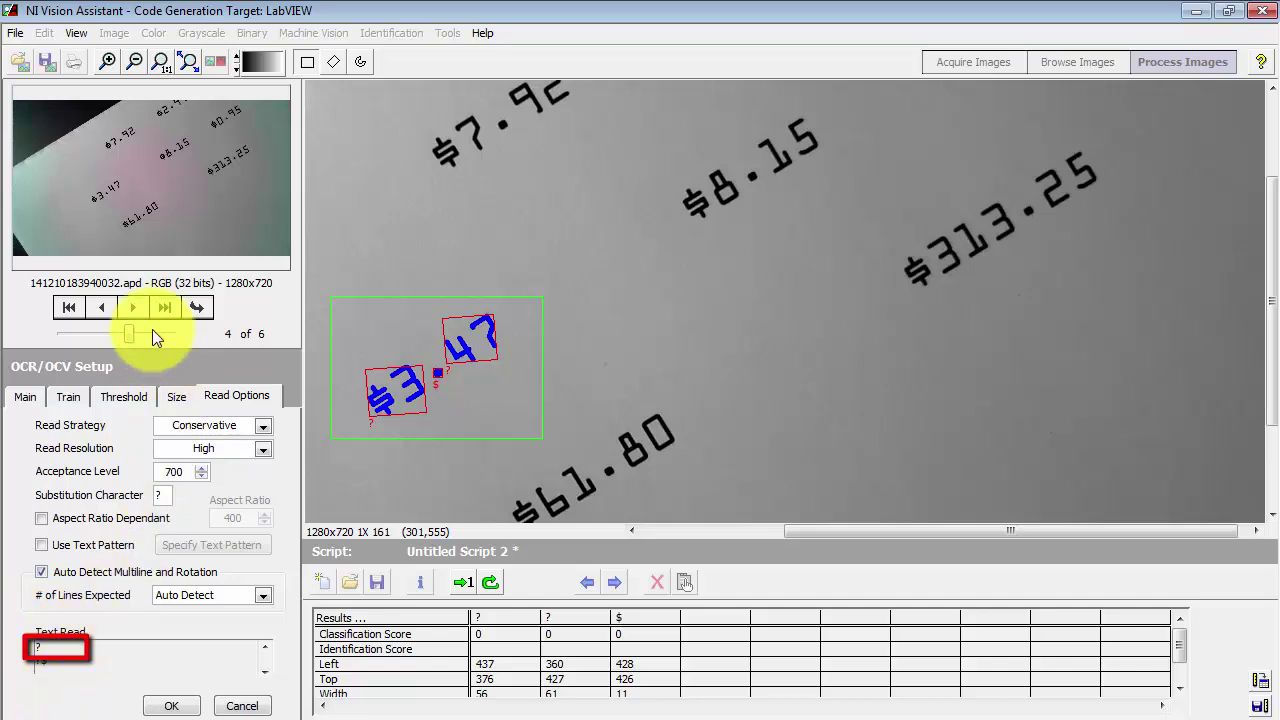
{"action": "left_click", "coordinate": [135, 310]}
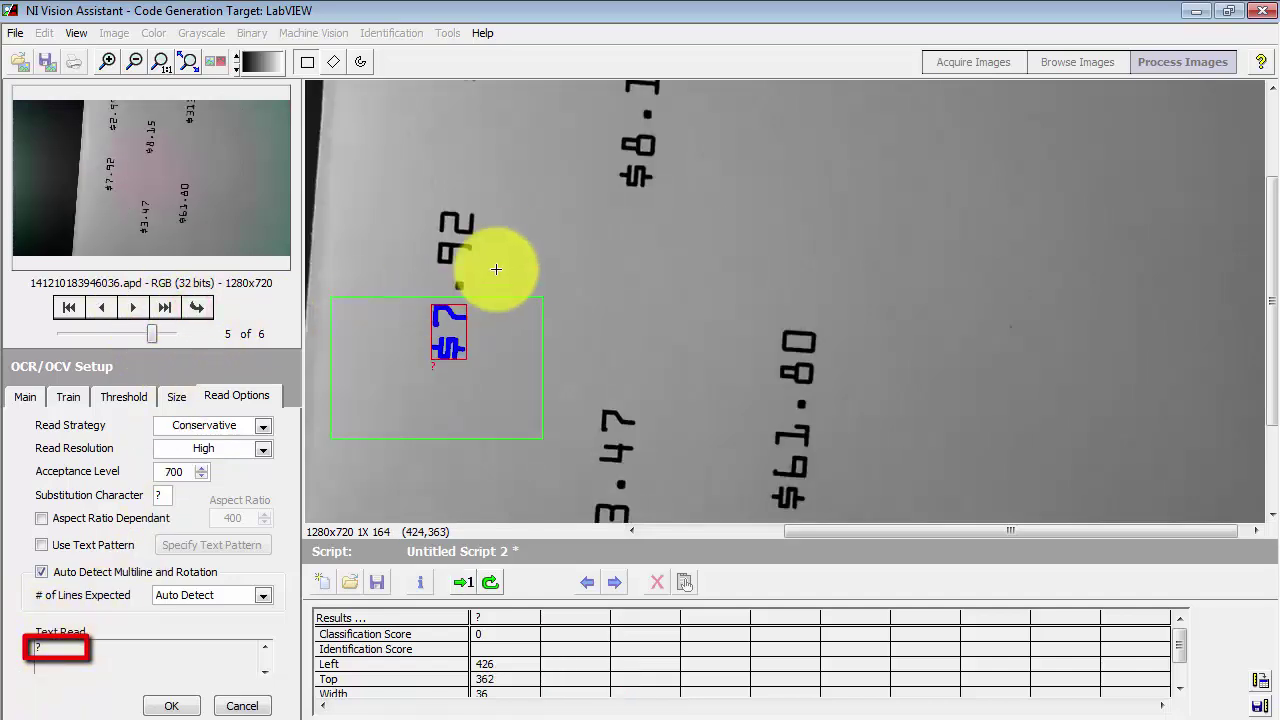
{"action": "left_click_drag", "start_coordinate": [407, 184], "coordinate": [527, 395]}
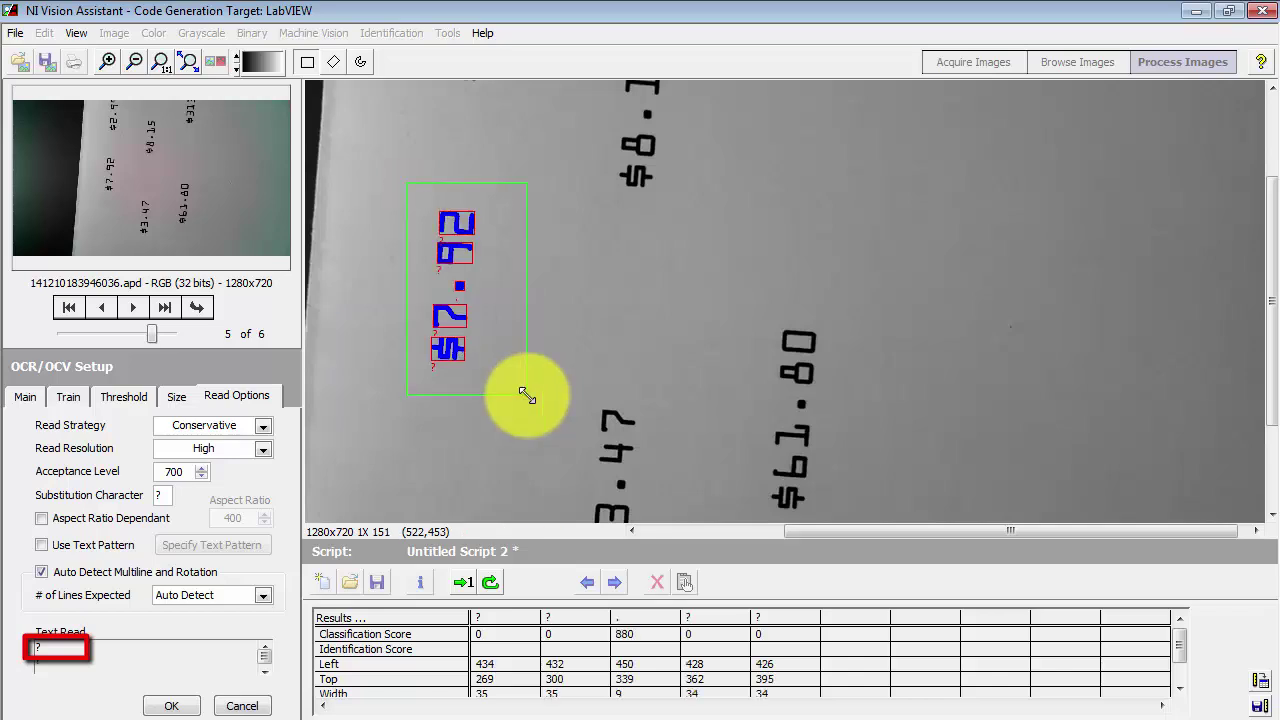
Make upside-down image 6 active and draw an ROI over its label, which only reads '0?.79$'.
{"action": "left_click", "coordinate": [137, 309]}
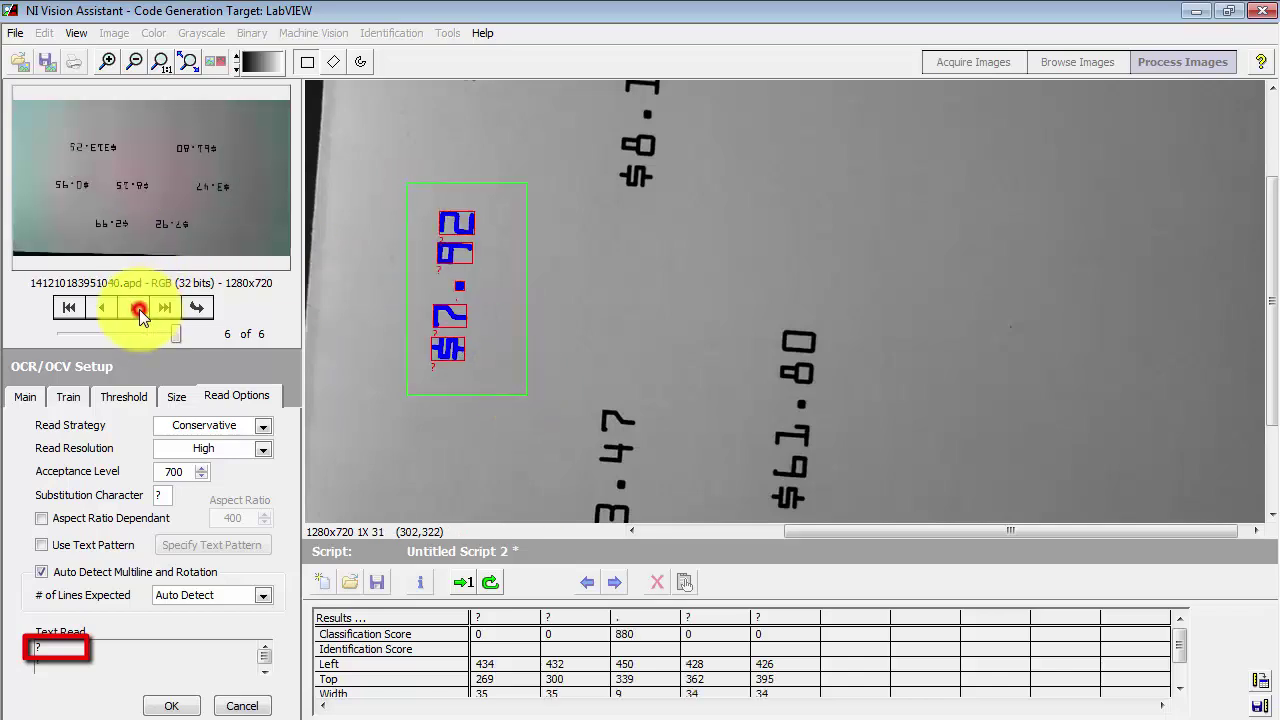
{"action": "left_click", "coordinate": [200, 308]}
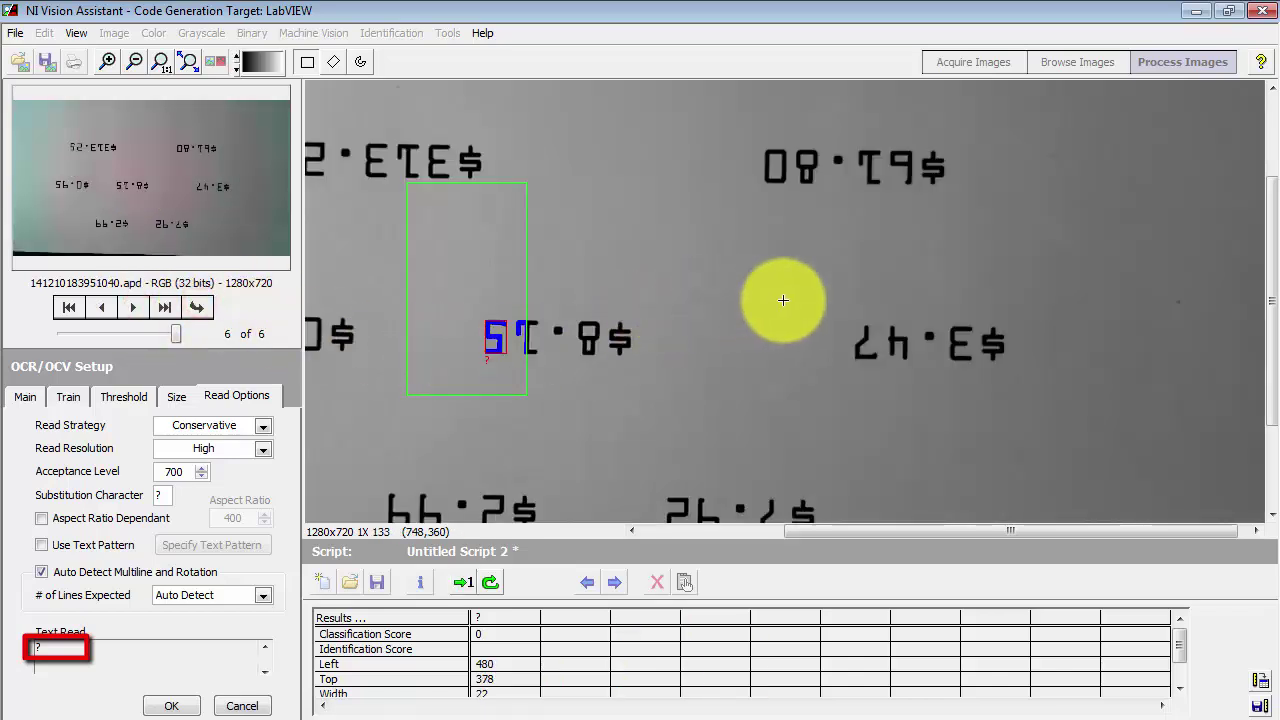
{"action": "left_click_drag", "start_coordinate": [737, 115], "coordinate": [979, 230]}
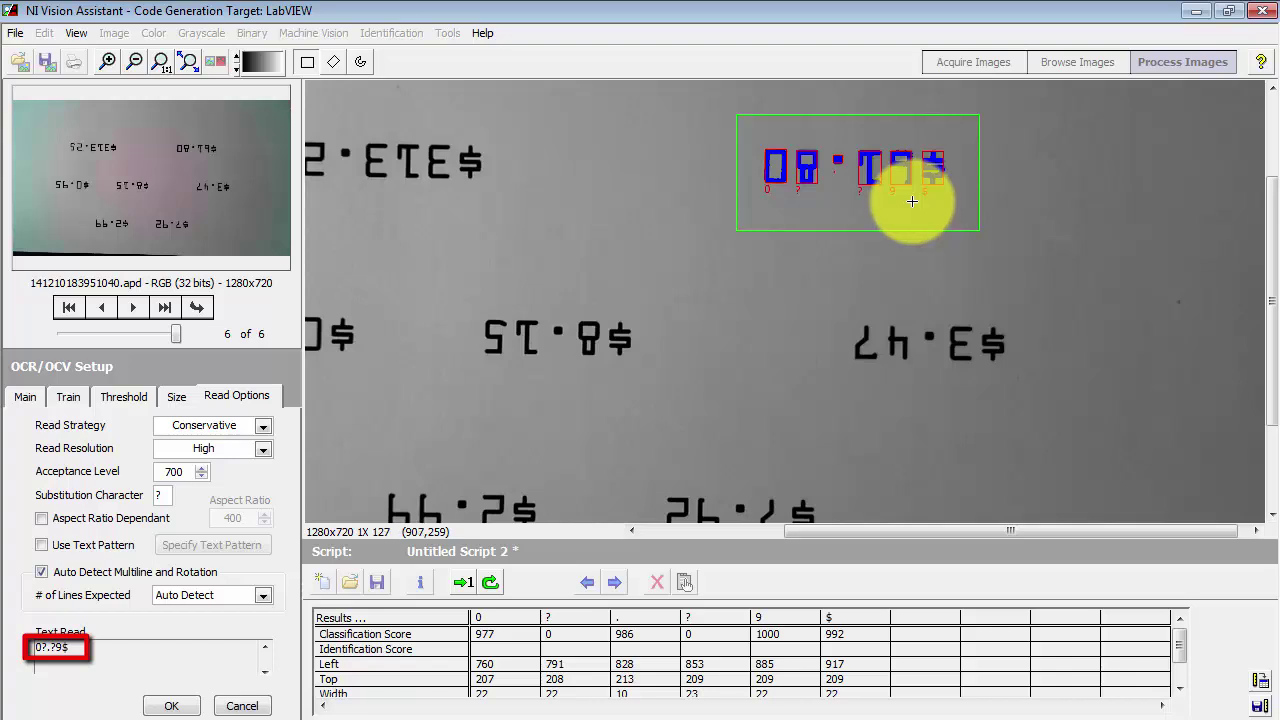
Go back to upright image 2, make it active, and draw an ROI reading '$61.80' correctly.
{"action": "left_click", "coordinate": [103, 308]}
{"action": "left_click", "coordinate": [103, 308]}
{"action": "left_click", "coordinate": [103, 308]}
{"action": "left_click", "coordinate": [103, 308]}
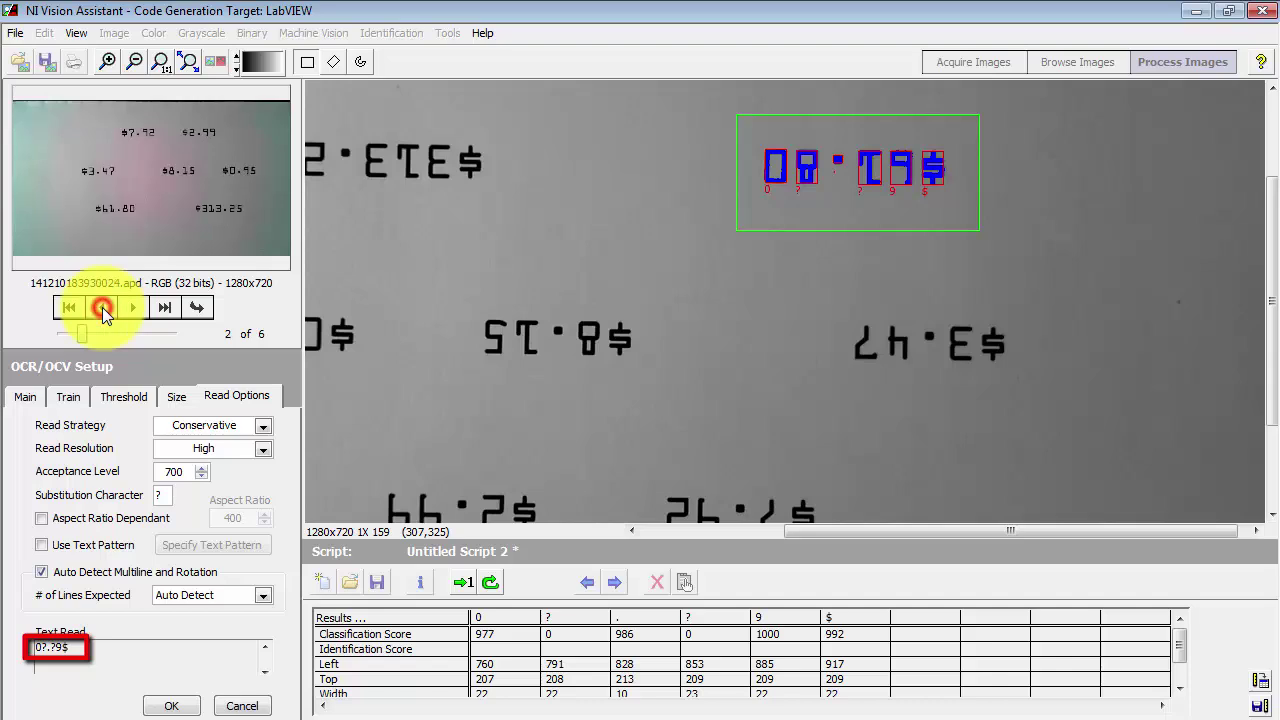
{"action": "left_click", "coordinate": [197, 310]}
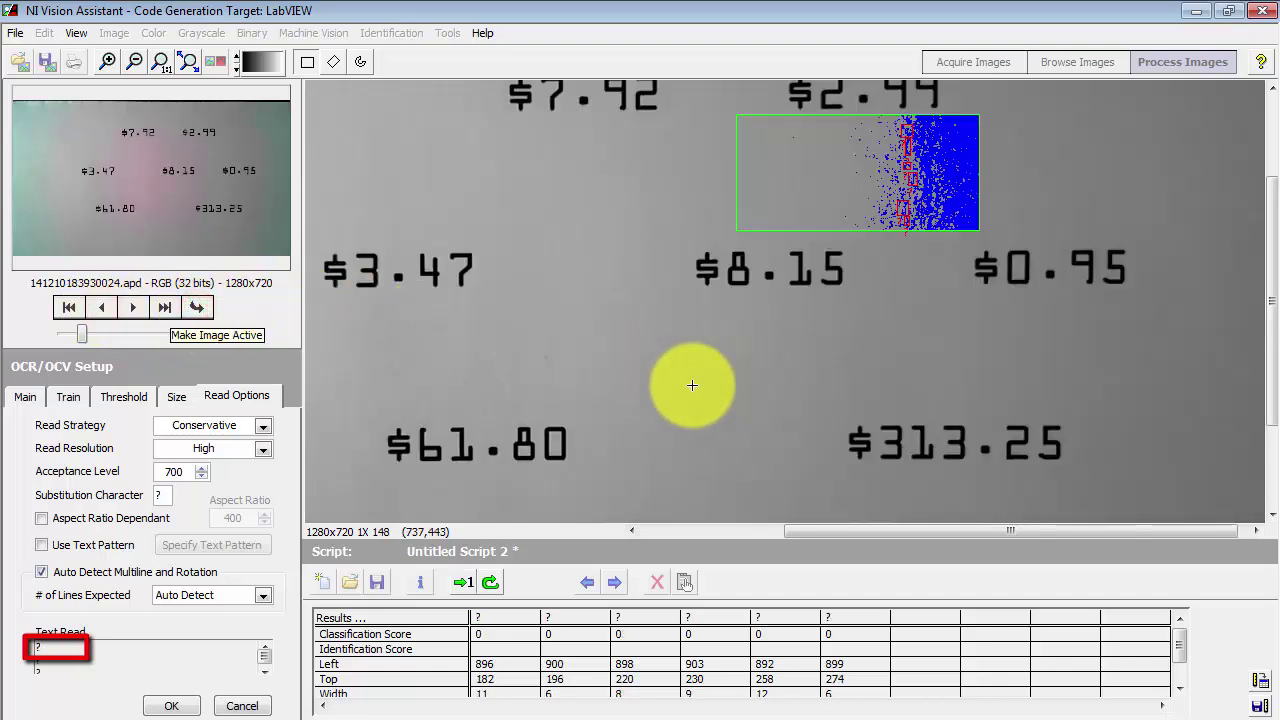
{"action": "left_click_drag", "start_coordinate": [365, 393], "coordinate": [603, 494]}
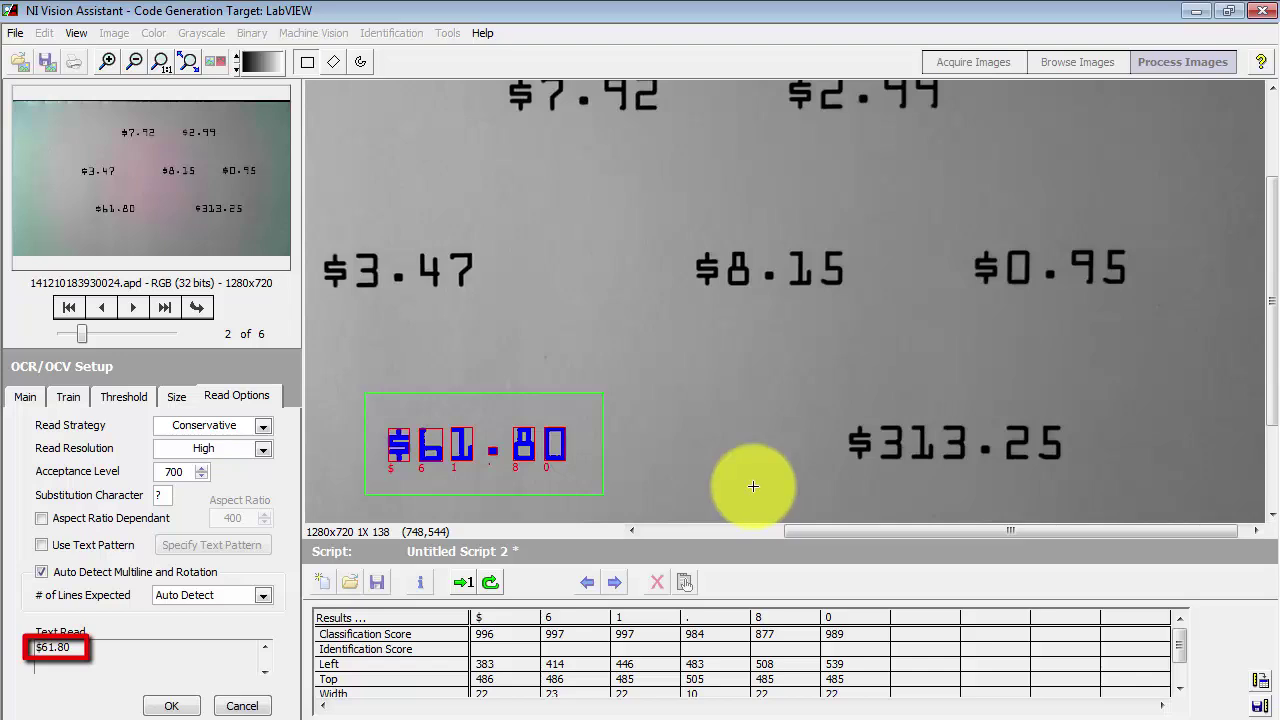